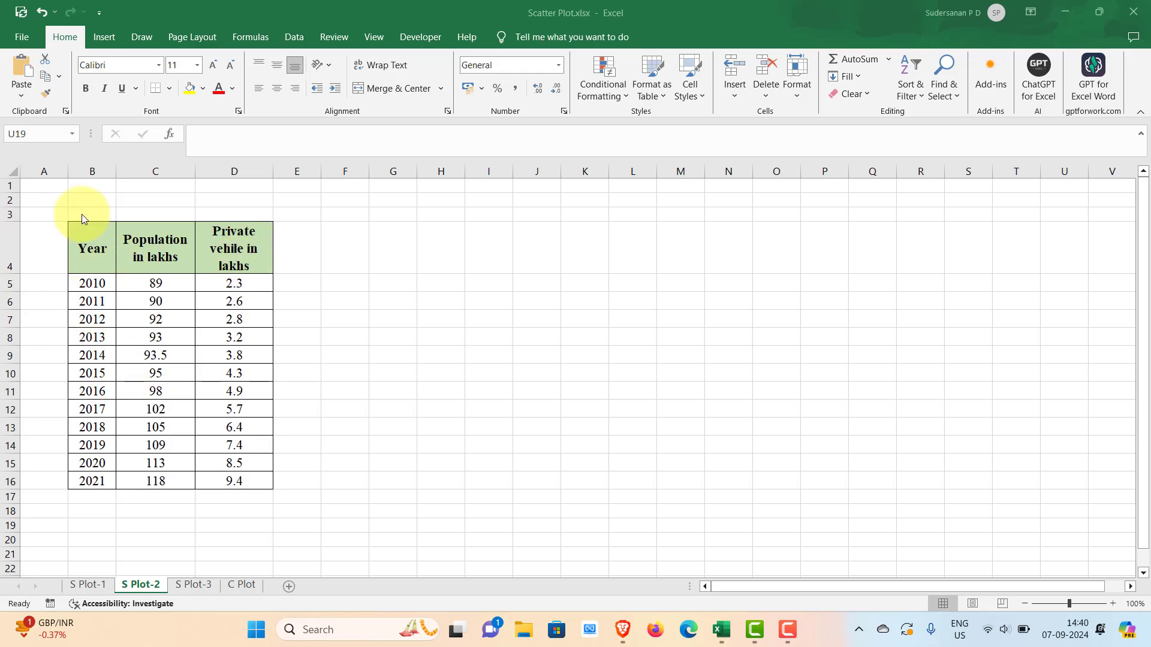
# - Insert a markers-only scatter chart from the table in B4:D16 and enlarge it to span about columns G to R
pyautogui.moveTo(82, 231); pyautogui.dragTo(224, 481)
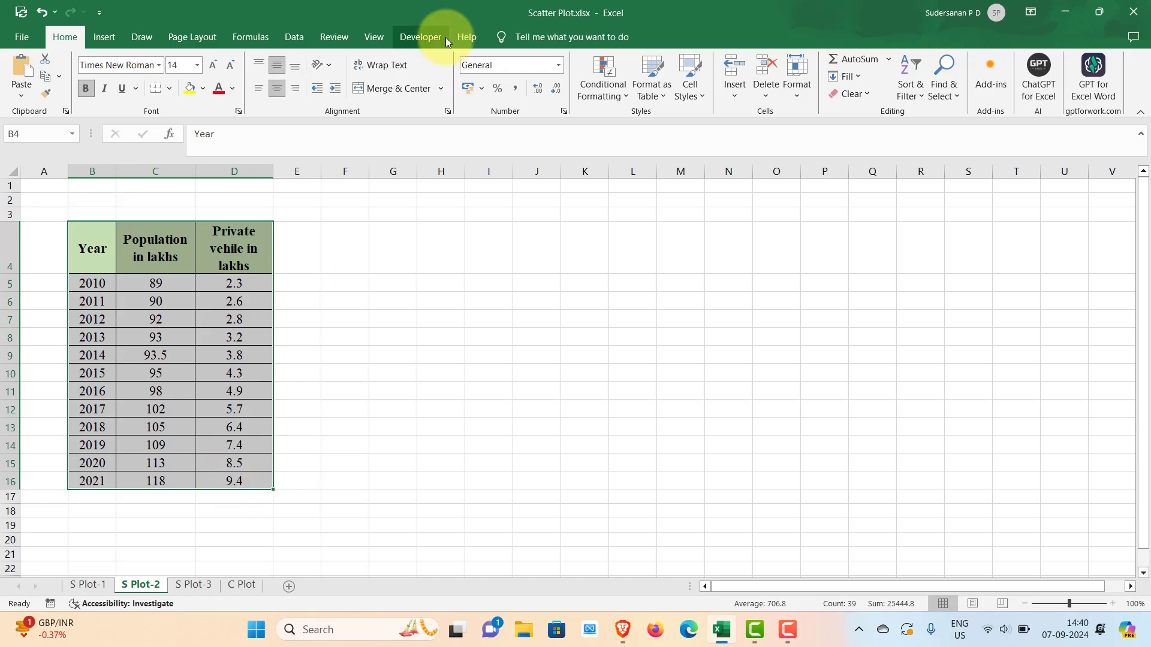
pyautogui.click(105, 37)
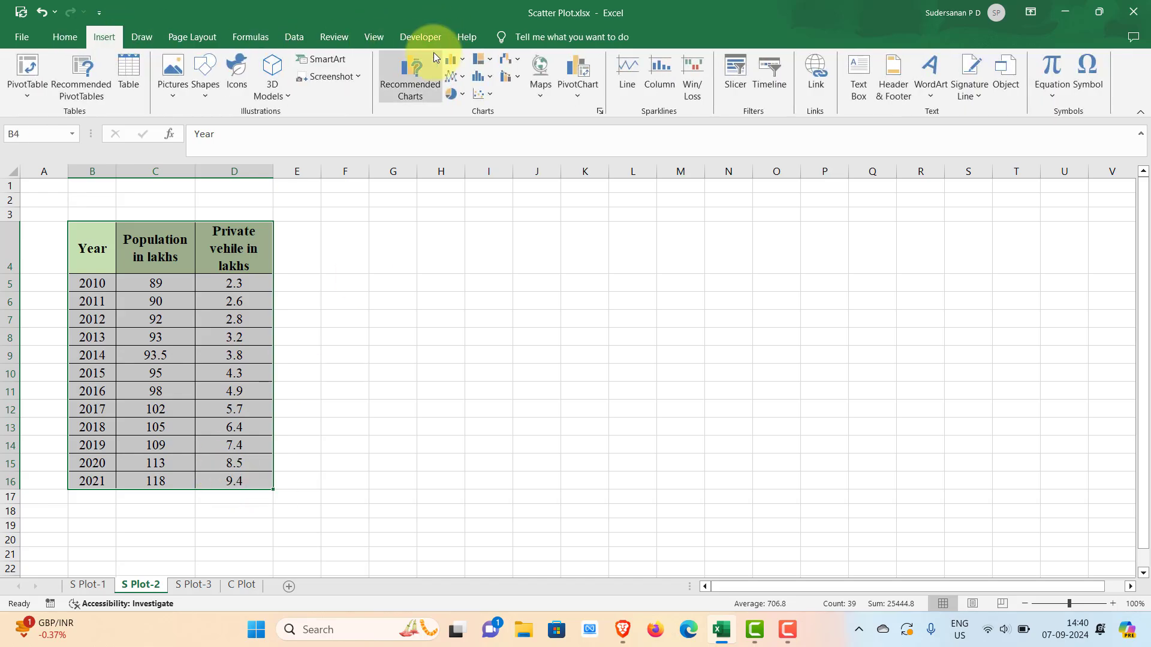
pyautogui.click(490, 92)
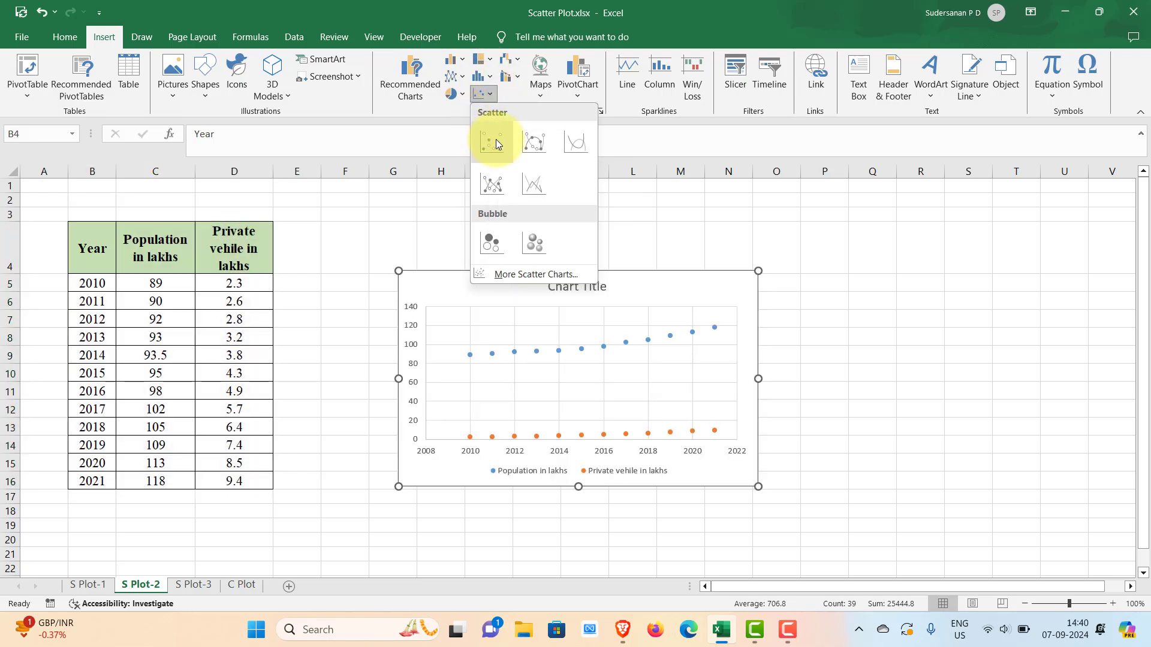
pyautogui.click(495, 139)
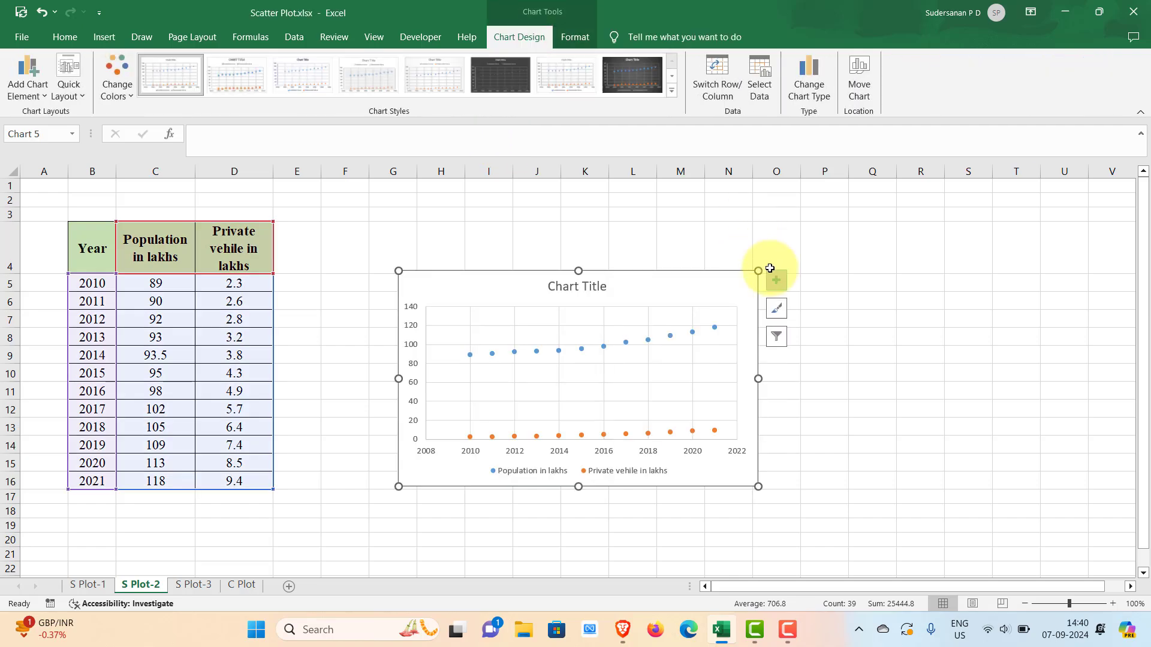
pyautogui.moveTo(754, 268); pyautogui.dragTo(819, 202)
pyautogui.moveTo(815, 484); pyautogui.dragTo(965, 545)
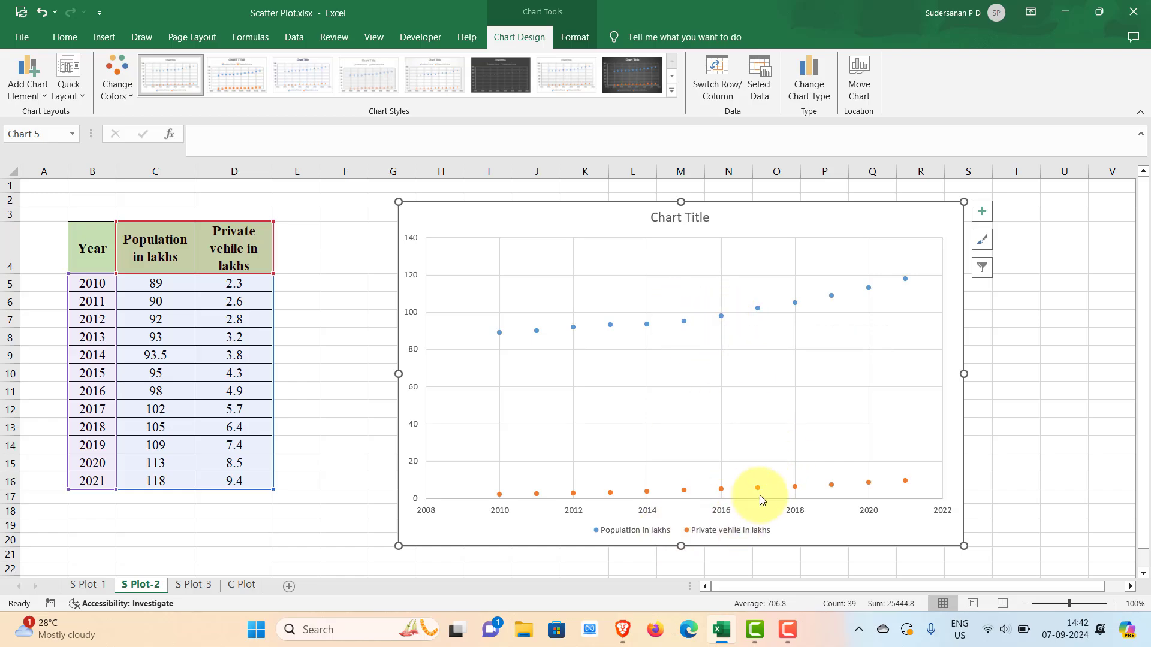
# - Plot the "Private vehile in lakhs" series on the secondary axis, keeping both series as Scatter
pyautogui.rightClick(724, 320)
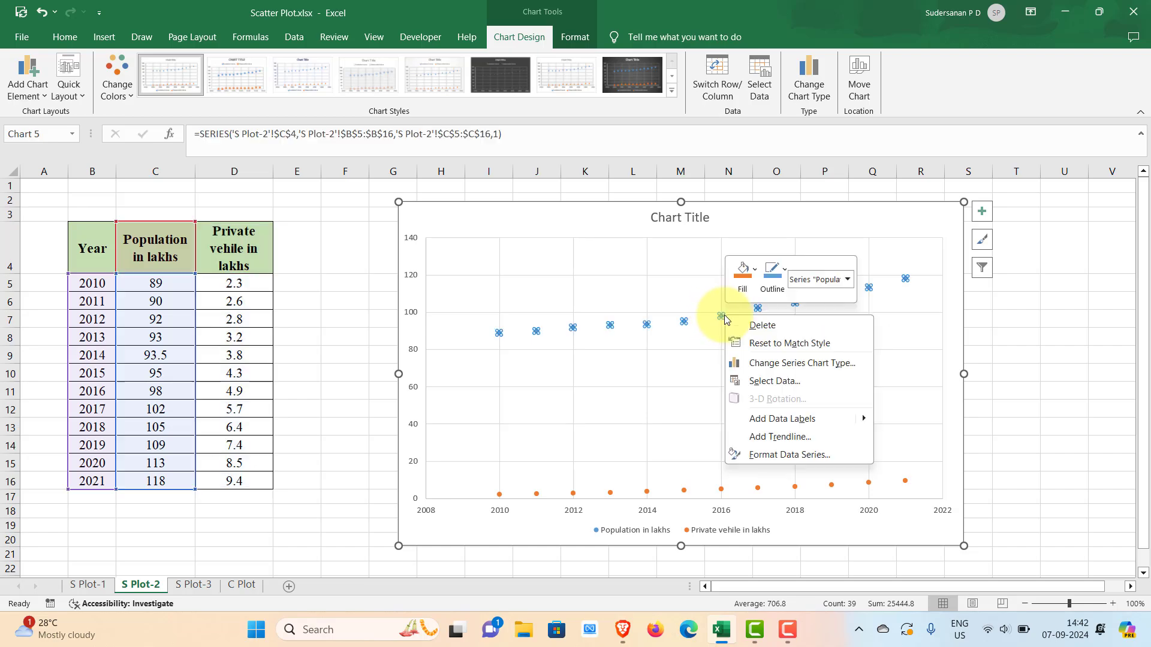
pyautogui.click(801, 366)
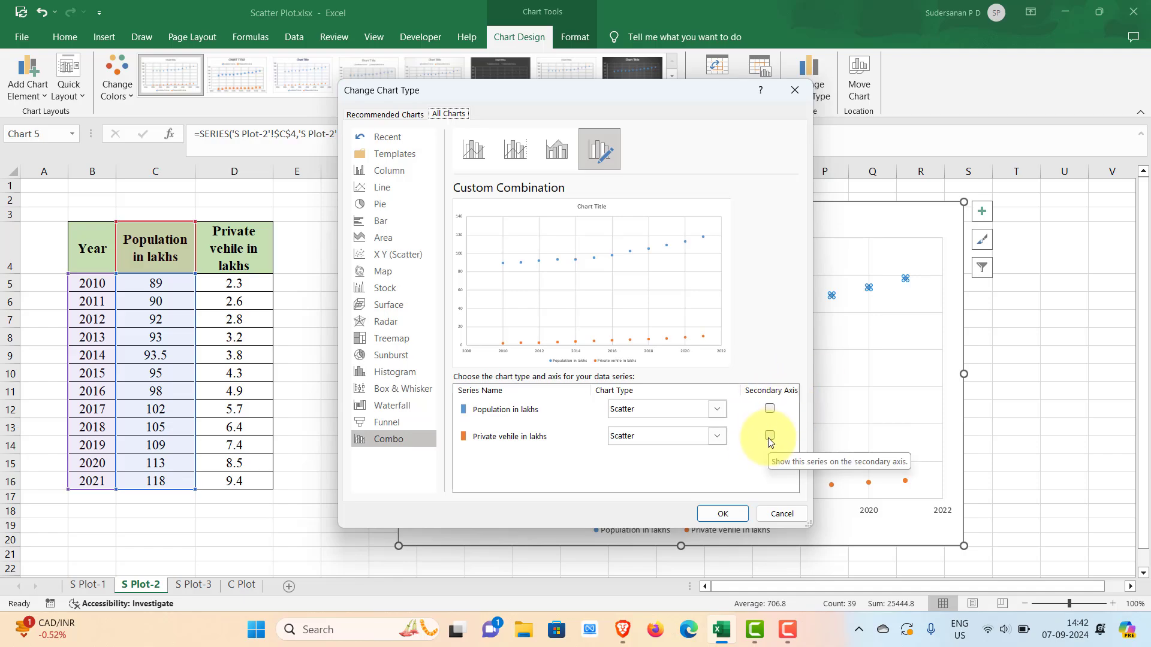
pyautogui.click(769, 440)
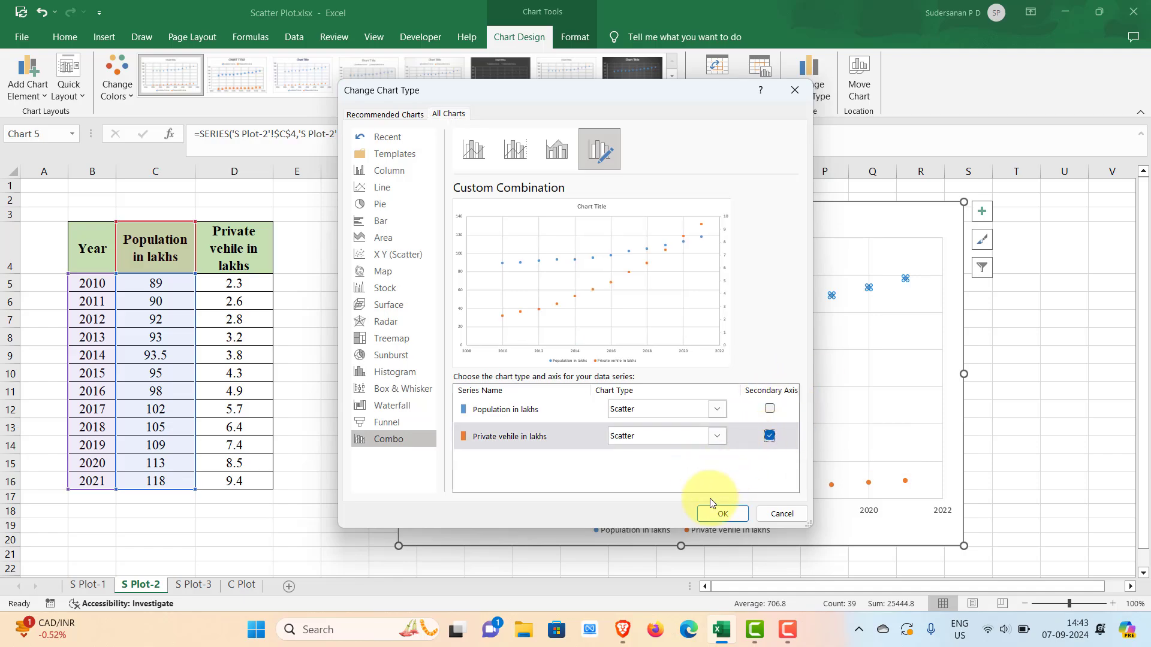
pyautogui.click(723, 514)
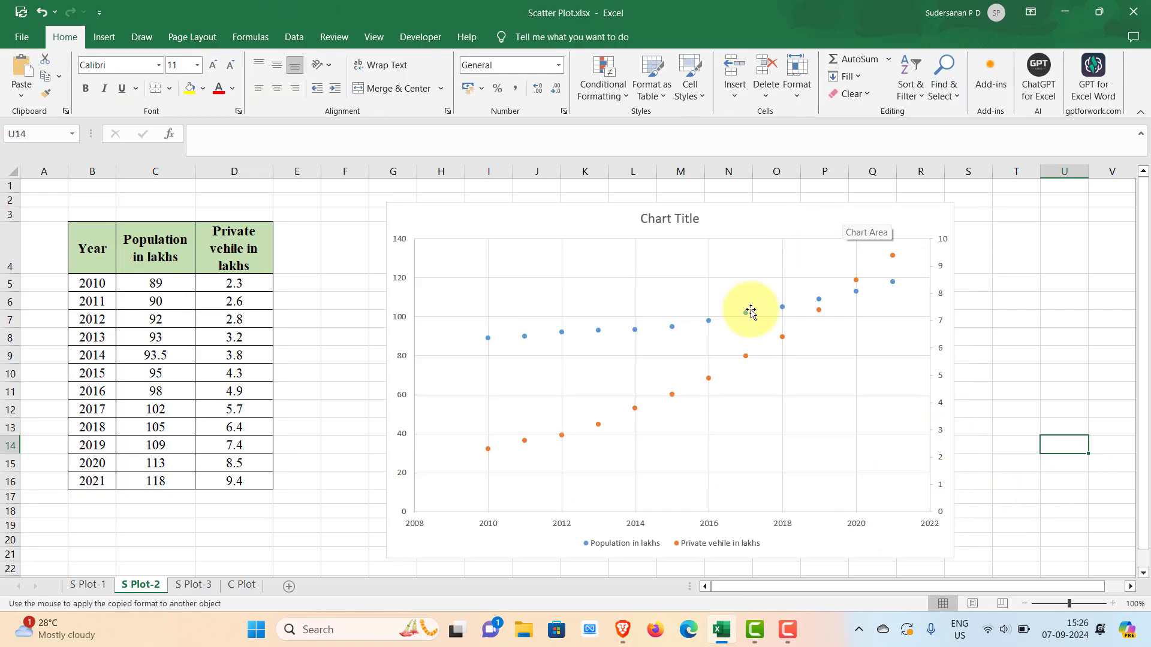
pyautogui.click(1019, 497)
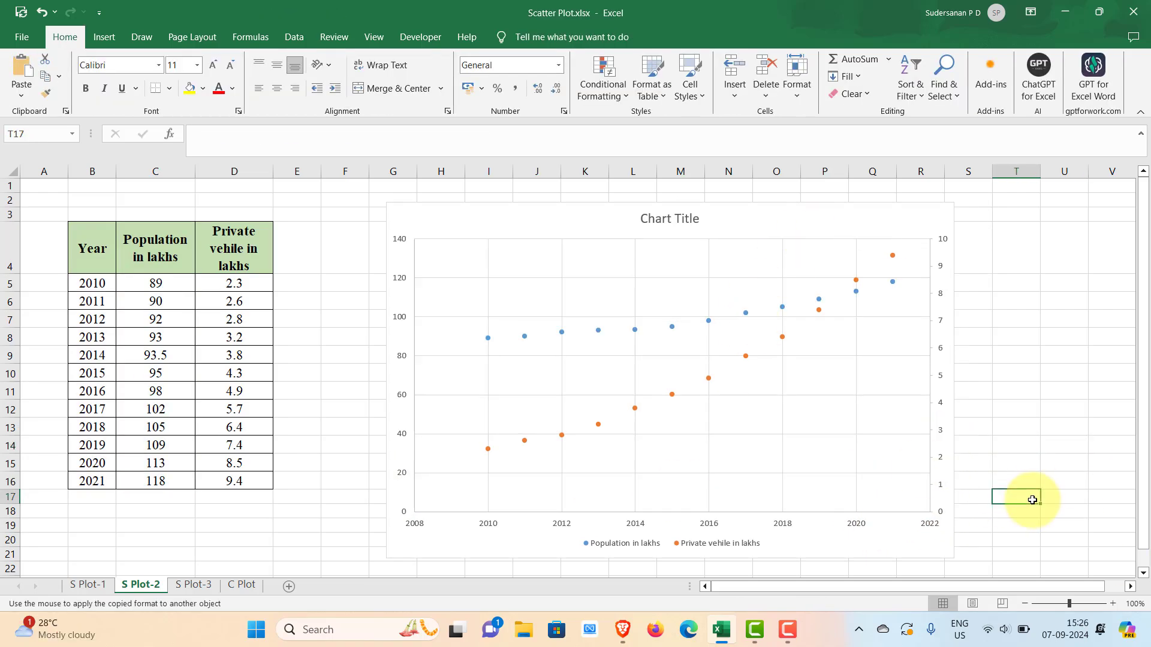
# - Add axis titles to the scatter chart while keeping its chart title
pyautogui.click(810, 215)
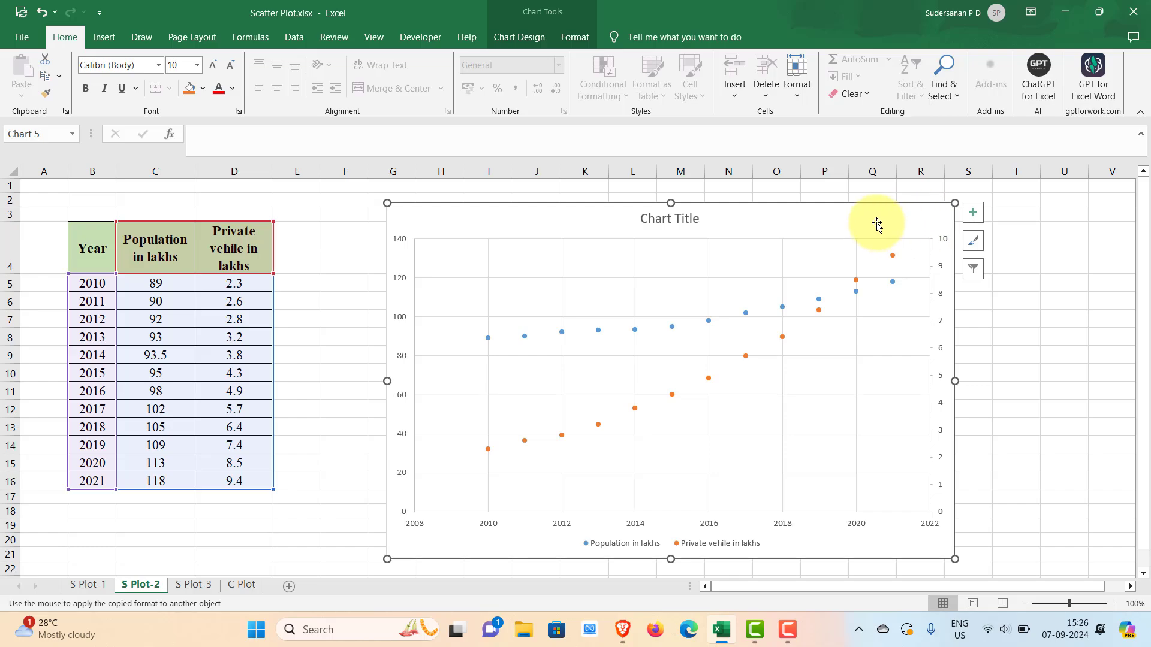
pyautogui.click(972, 213)
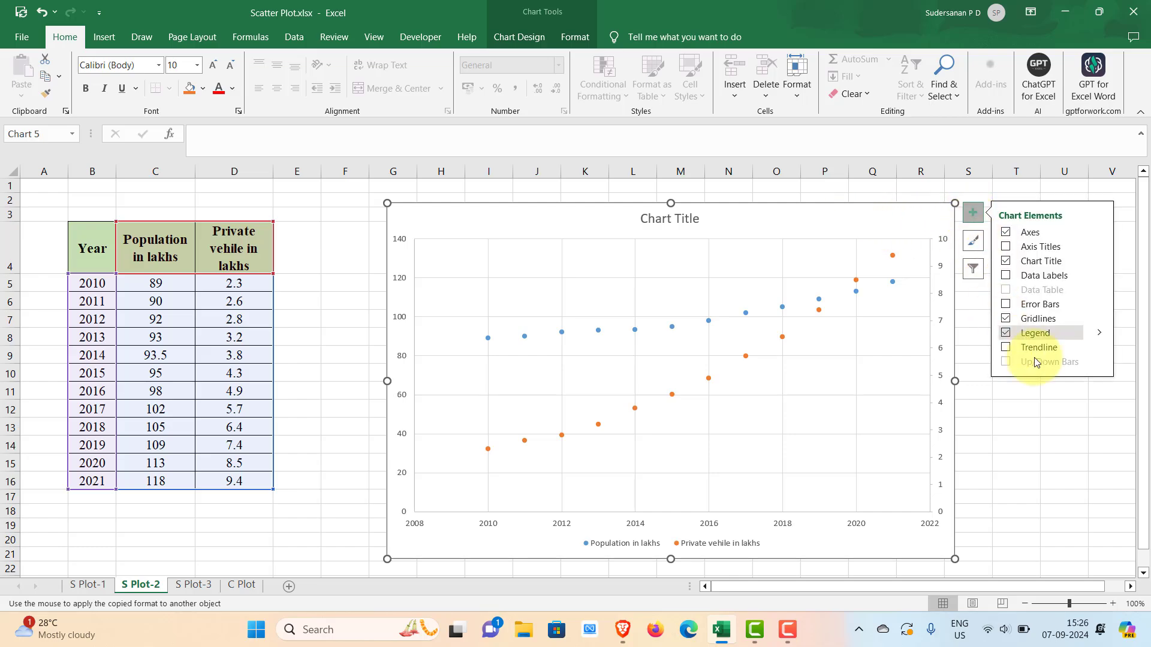
pyautogui.click(1005, 260)
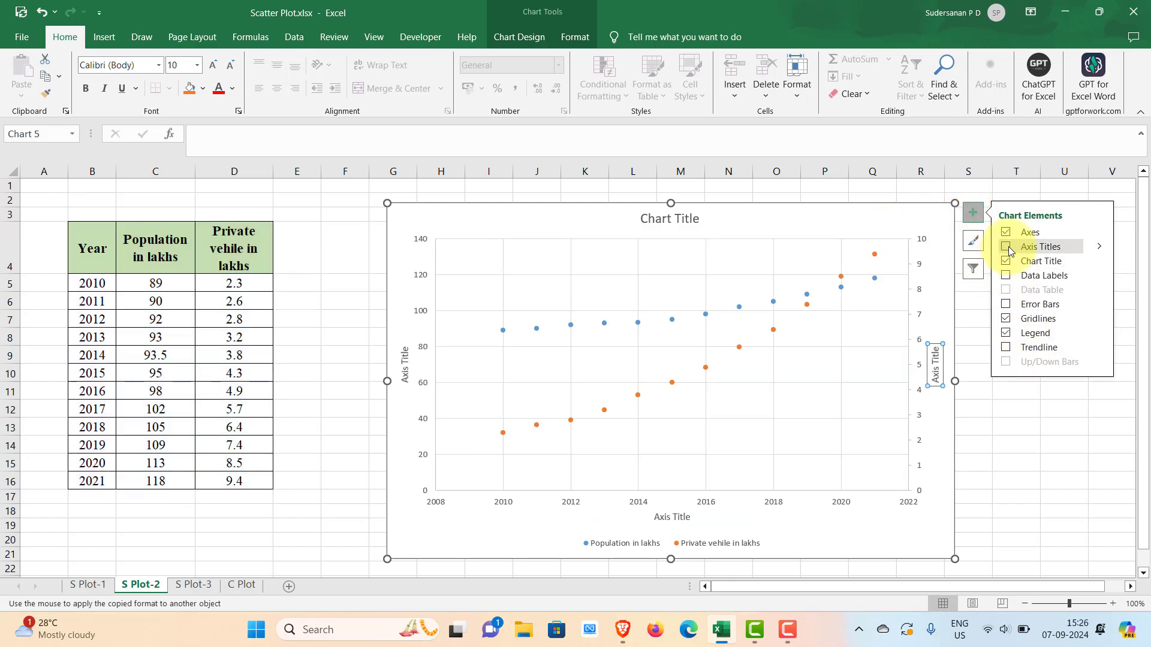
pyautogui.click(1006, 247)
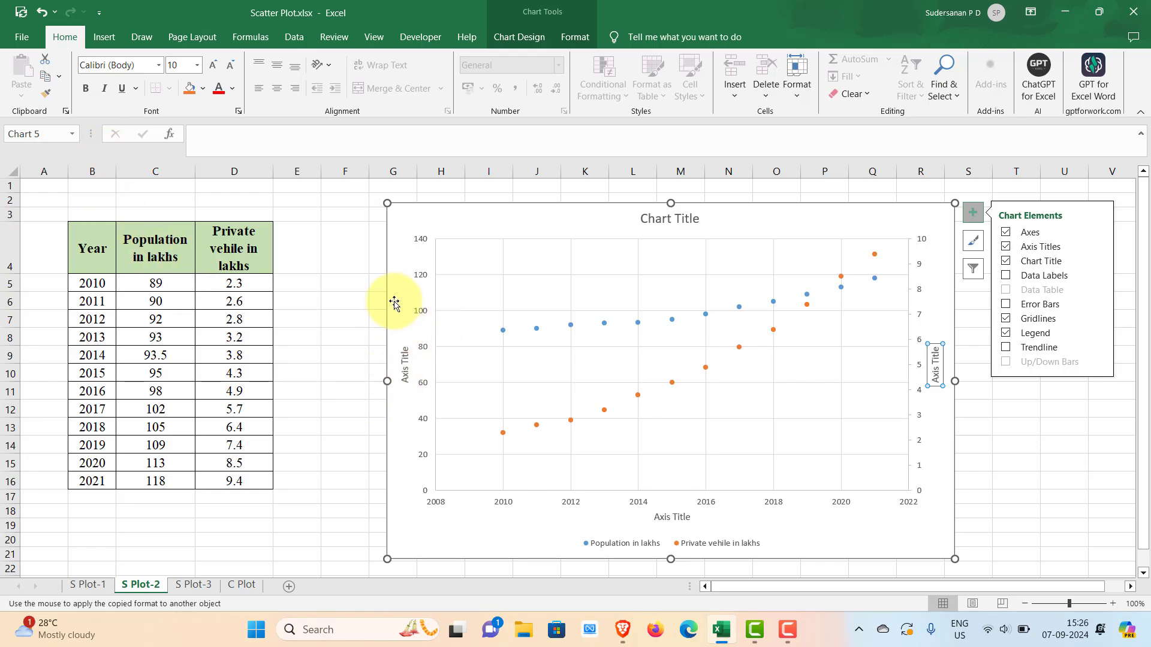
# - Replace the primary vertical axis title with "Population in lakhs", copied from cell C4
pyautogui.click(168, 234)
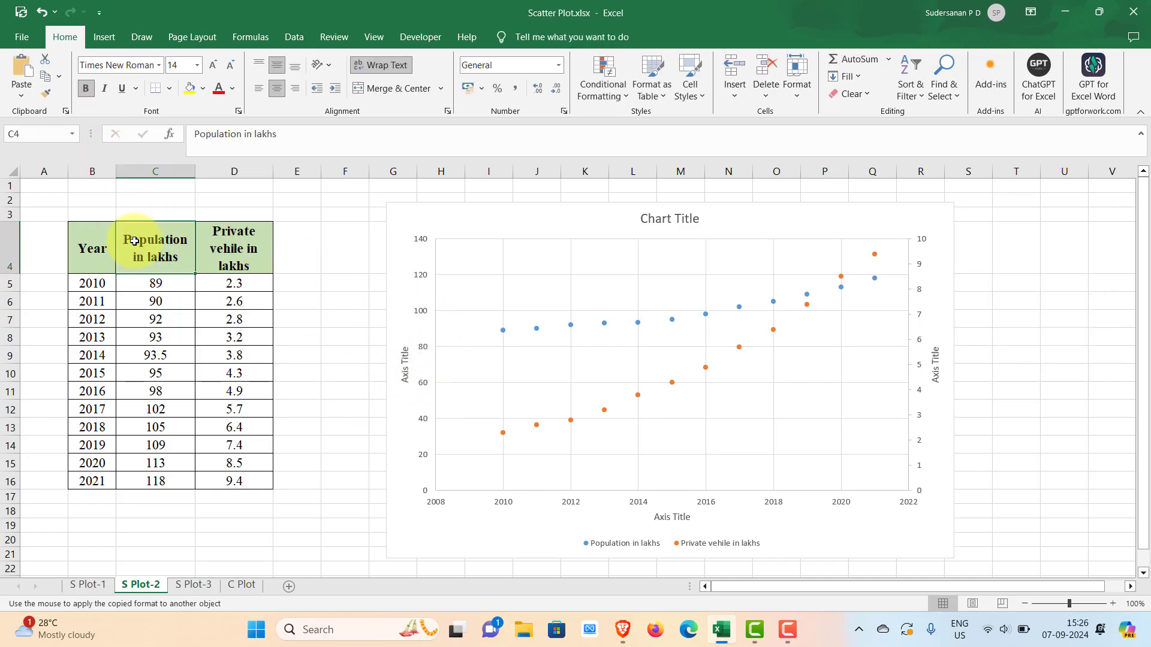
pyautogui.doubleClick(131, 240)
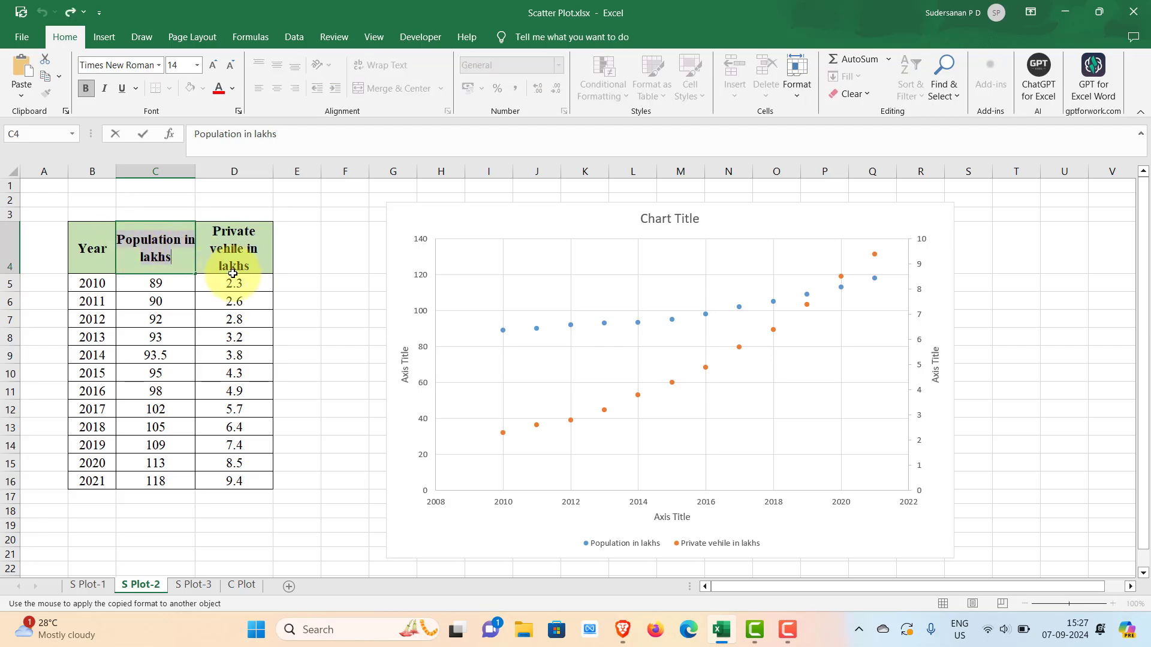
pyautogui.click(412, 364)
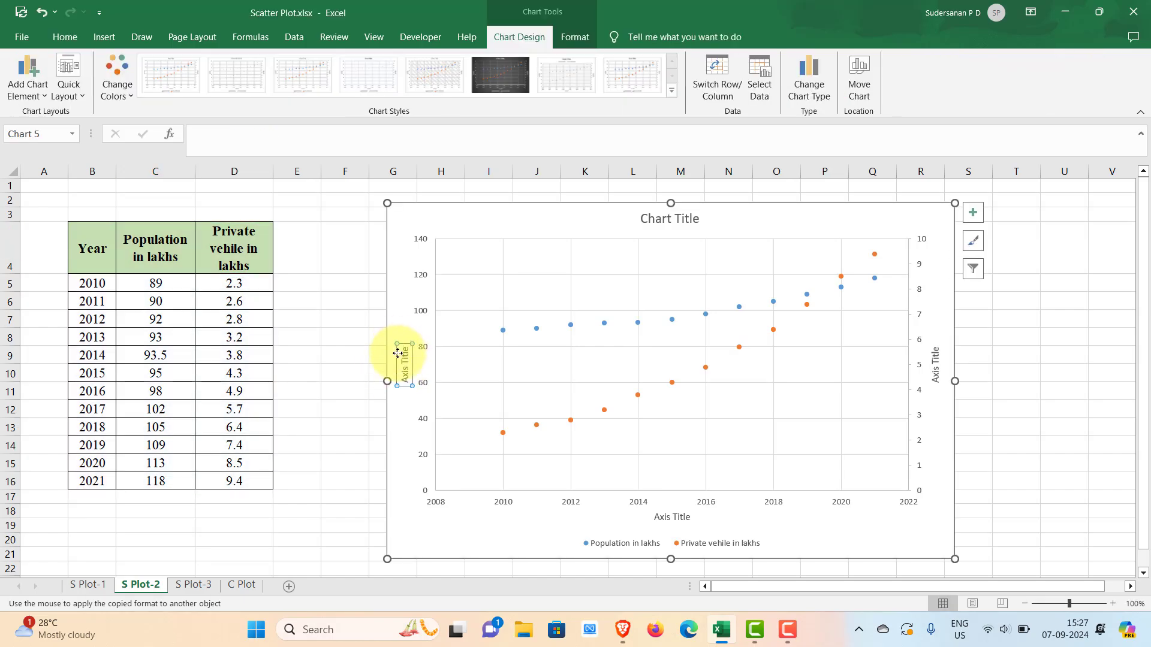
pyautogui.moveTo(402, 354); pyautogui.dragTo(407, 383)
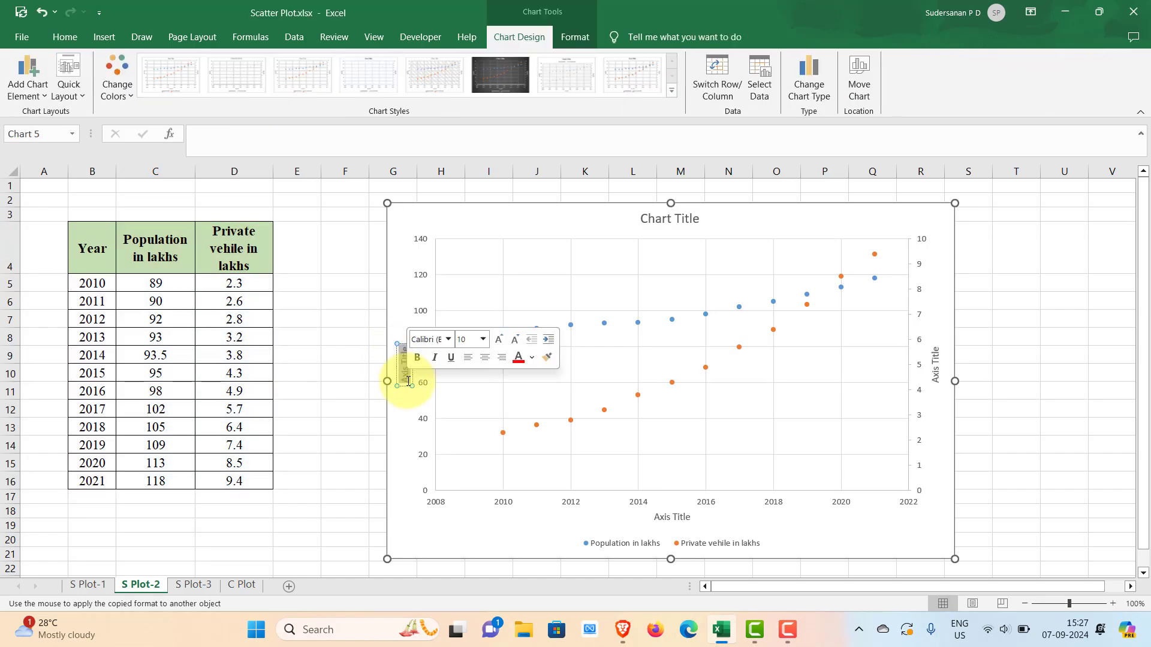
# - Replace the secondary vertical axis title with "Private vehile in lakhs", copied from cell D4
pyautogui.click(936, 359)
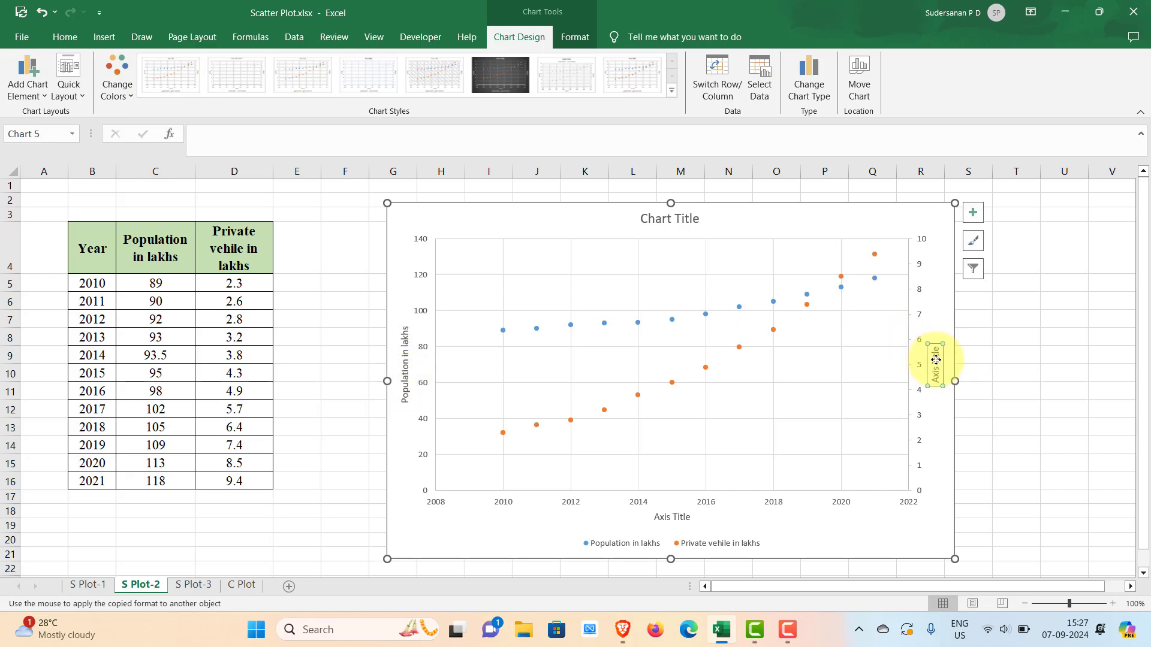
pyautogui.click(215, 233)
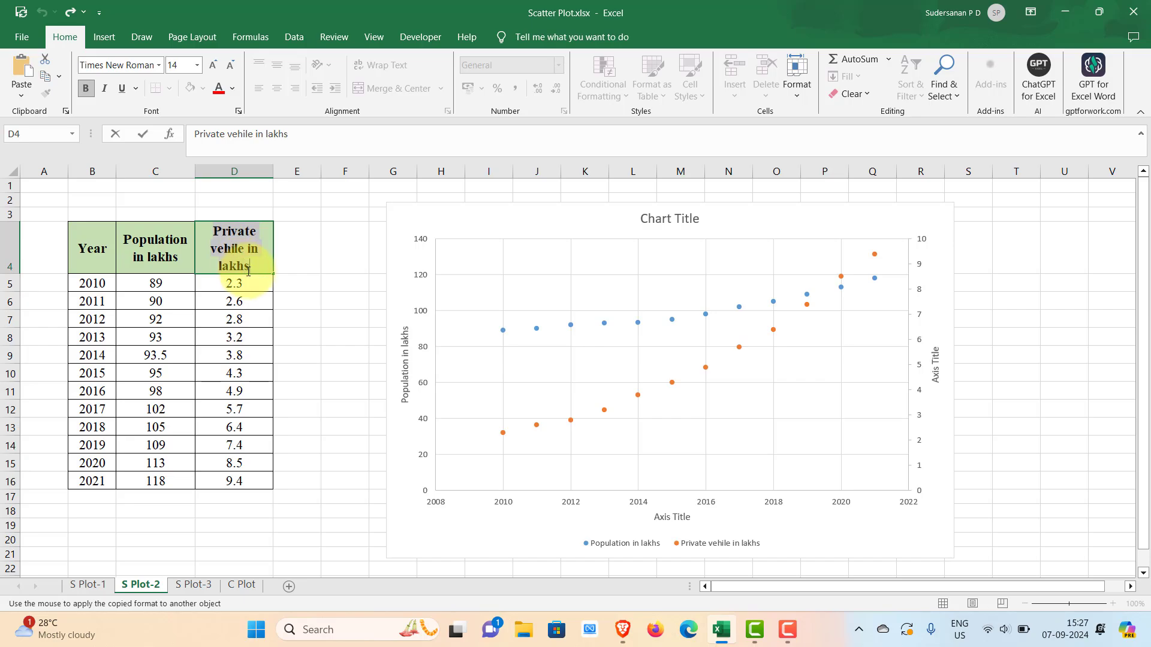
pyautogui.tripleClick(934, 353)
pyautogui.write('Private vehile in lakhs')
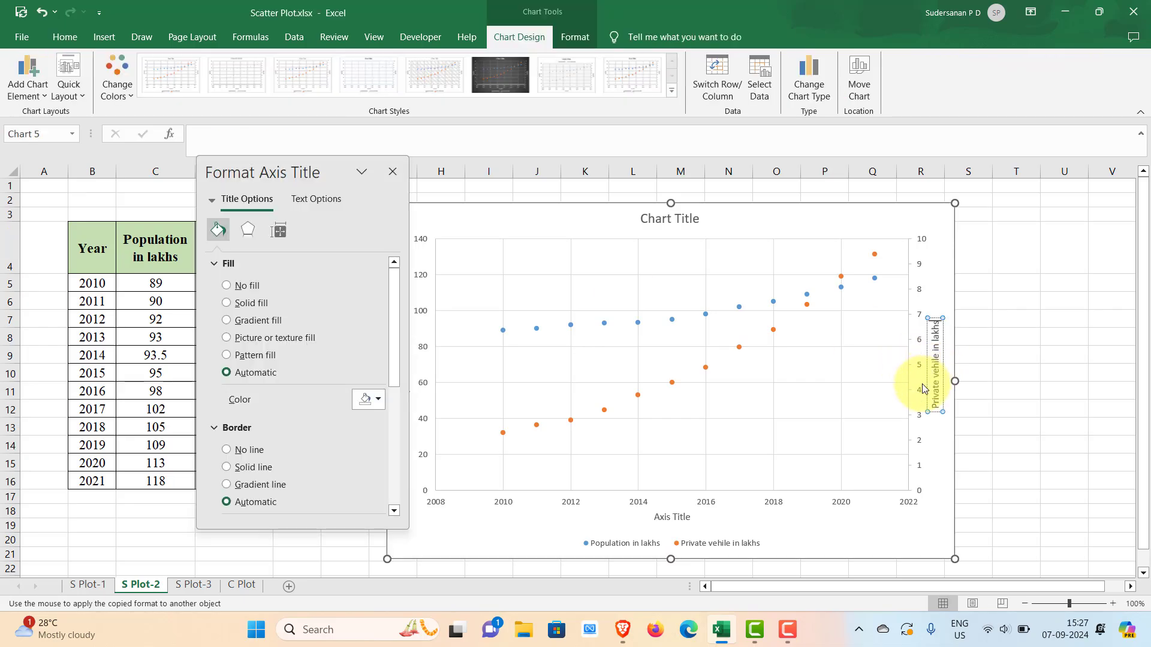
pyautogui.click(398, 173)
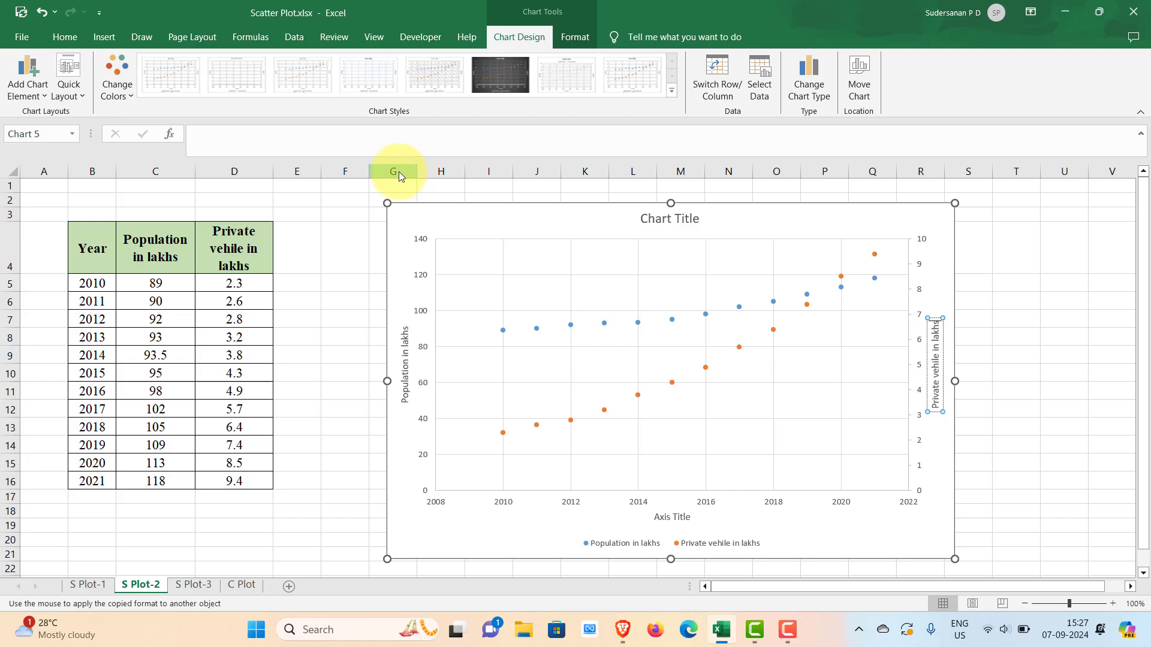
# - Change the horizontal axis title to "Year" and close the axis title formatting options
pyautogui.doubleClick(655, 517)
pyautogui.tripleClick(655, 517)
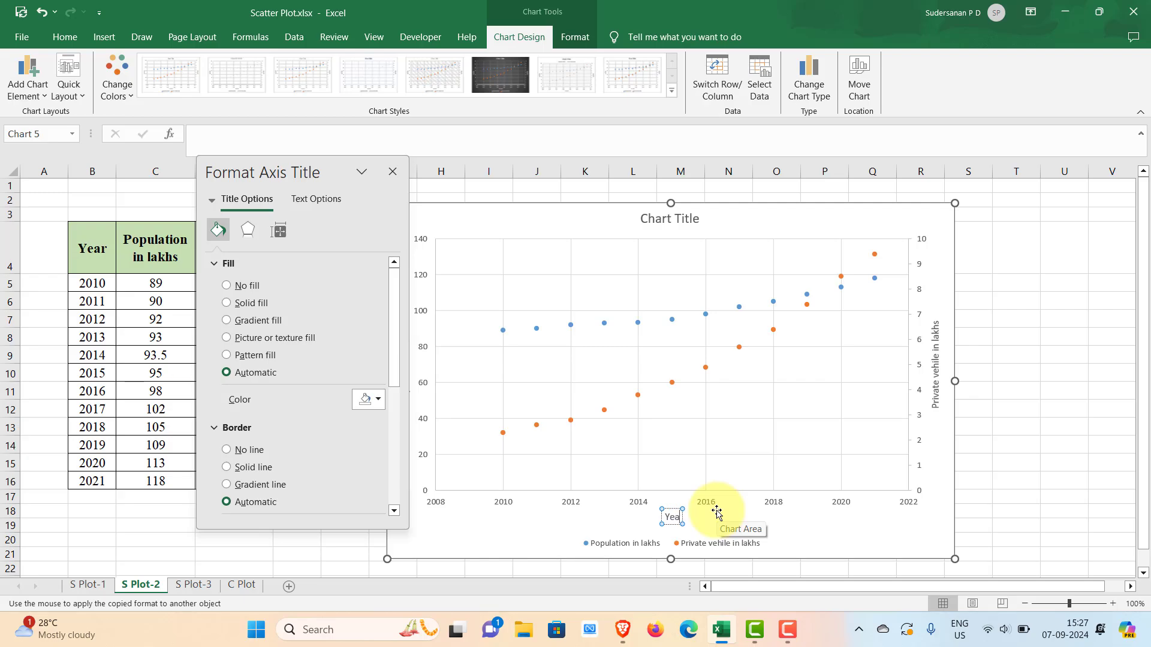
pyautogui.click(782, 513)
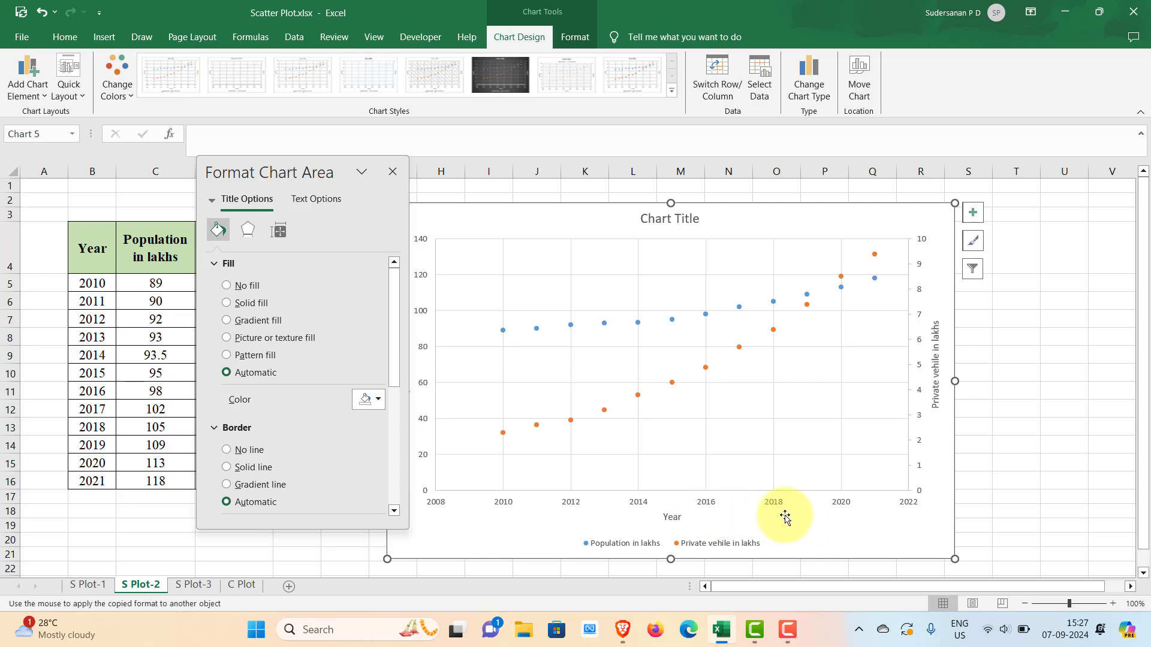
pyautogui.click(392, 175)
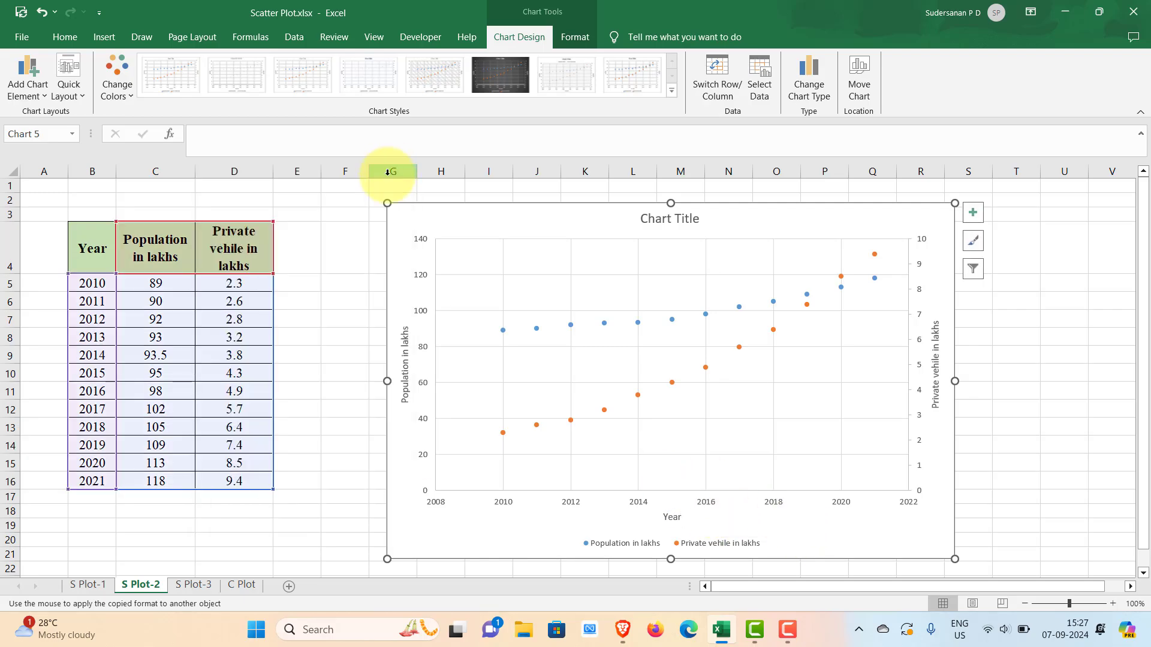
# - Format the "Population in lakhs" axis title in bold at font size 14
pyautogui.click(402, 349)
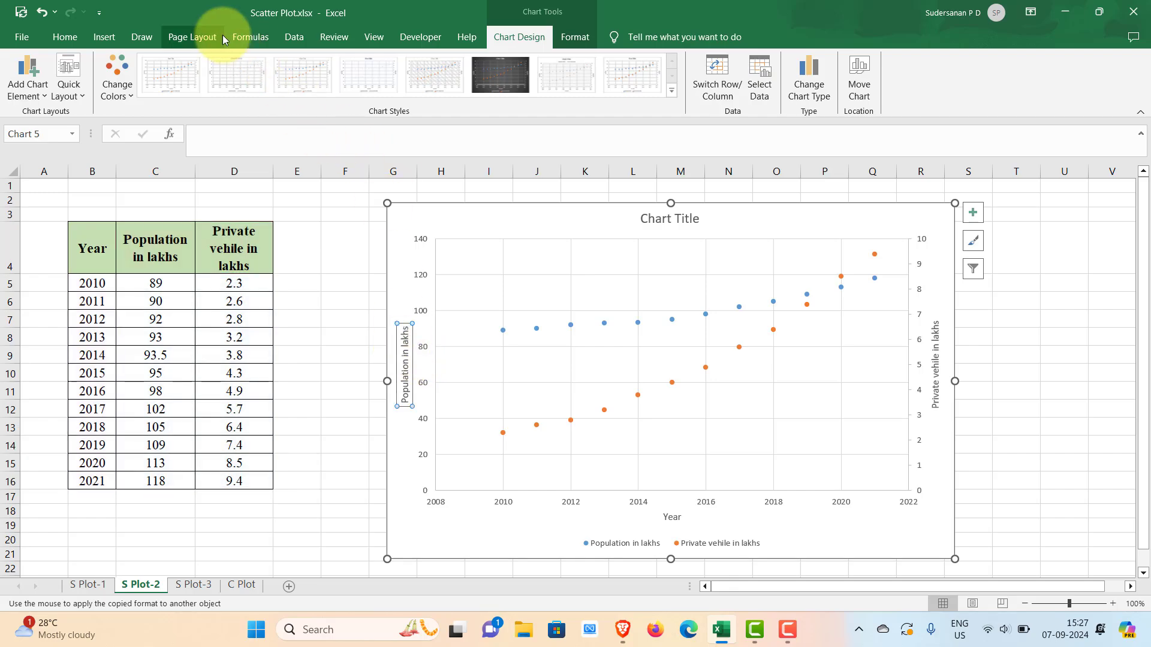
pyautogui.click(65, 37)
pyautogui.click(197, 65)
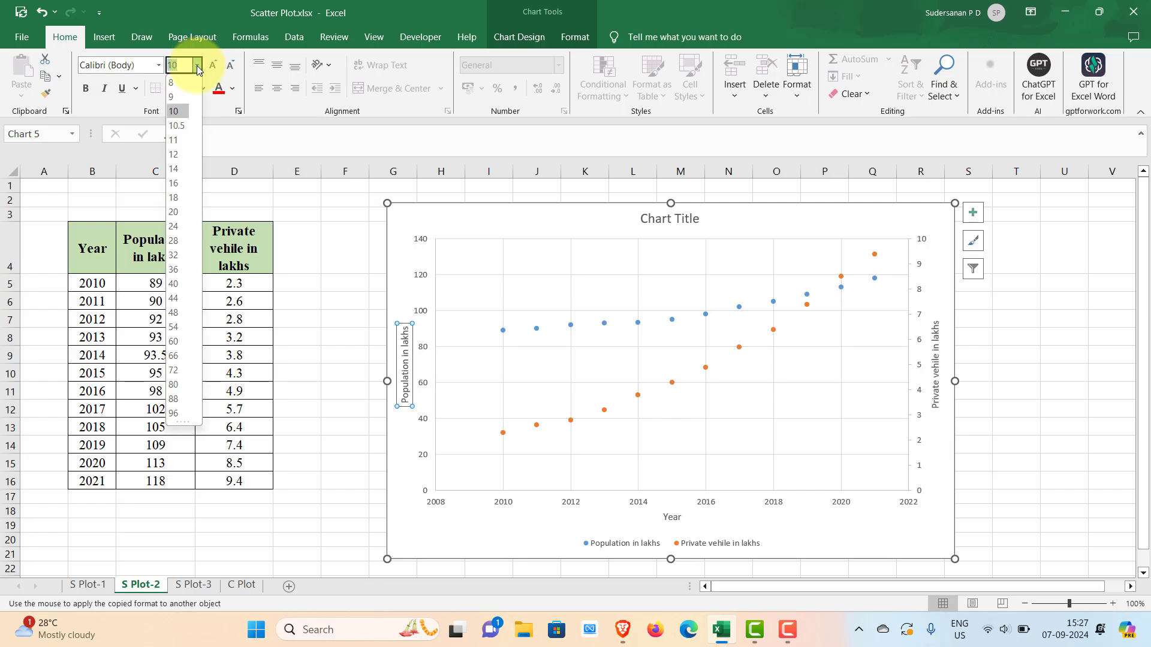
pyautogui.click(174, 168)
pyautogui.click(85, 90)
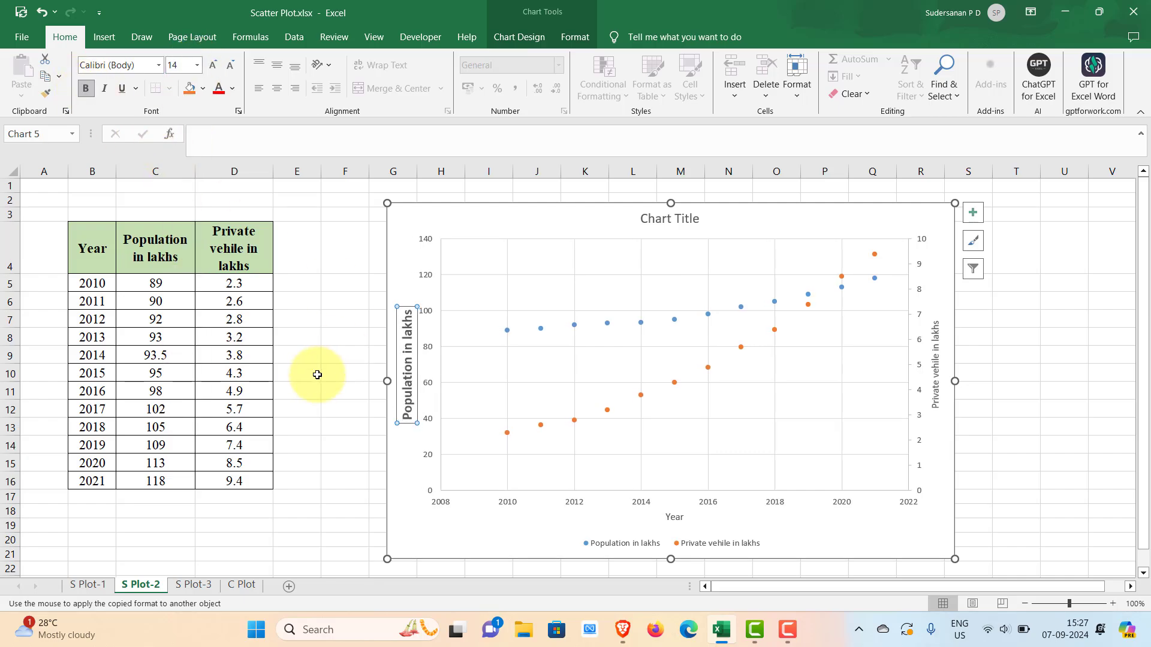
# - Copy the primary vertical axis title's formatting to the Year title, secondary vertical axis title, legend and chart title with Format Painter
pyautogui.click(46, 96)
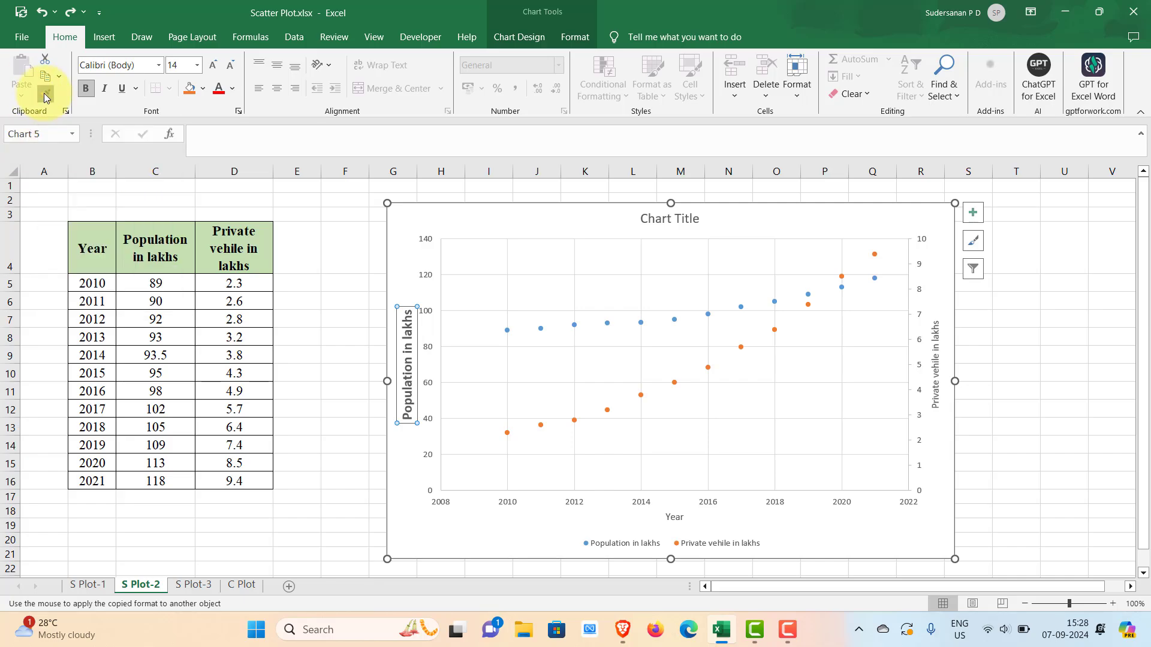
pyautogui.click(667, 517)
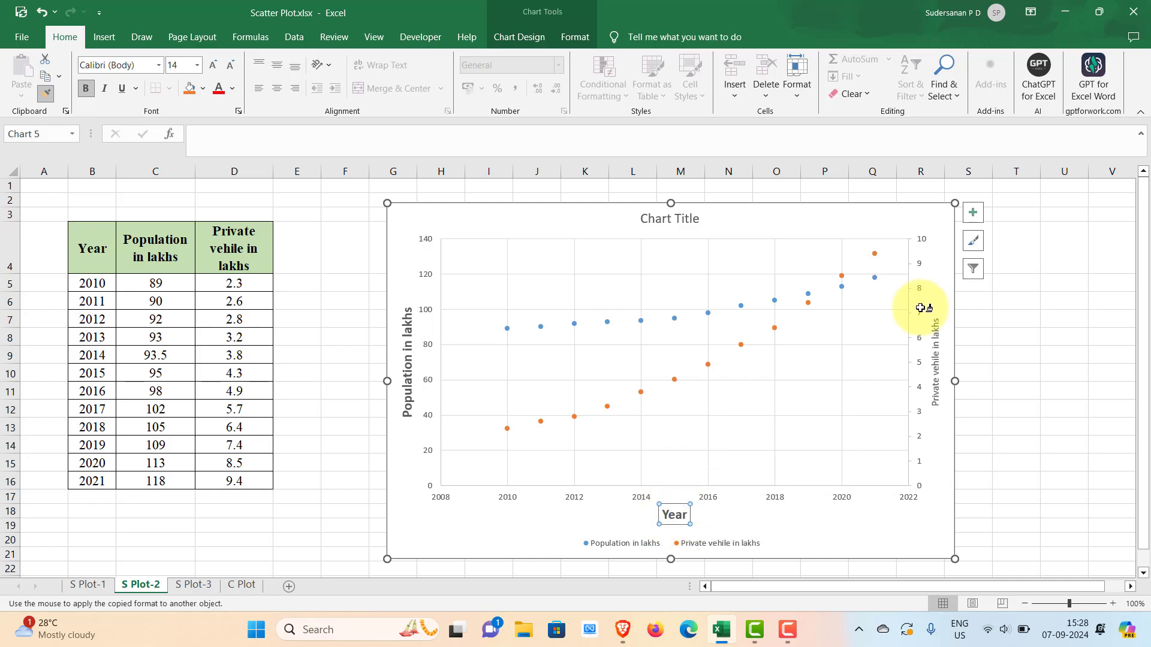
pyautogui.click(933, 349)
pyautogui.click(635, 544)
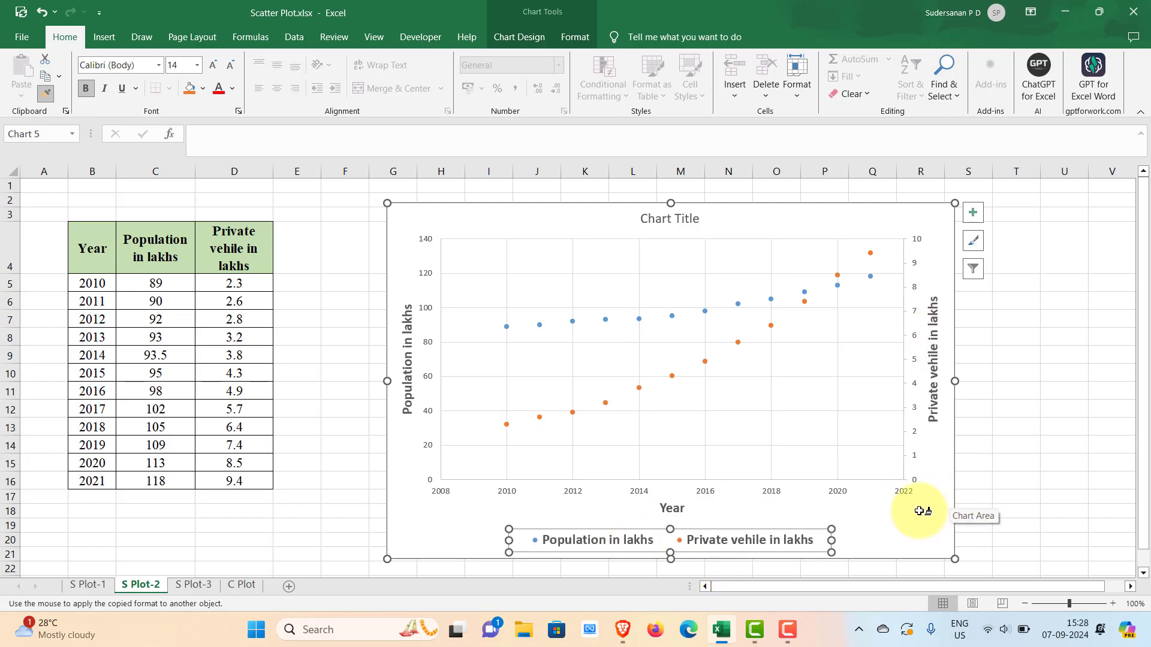
pyautogui.click(658, 217)
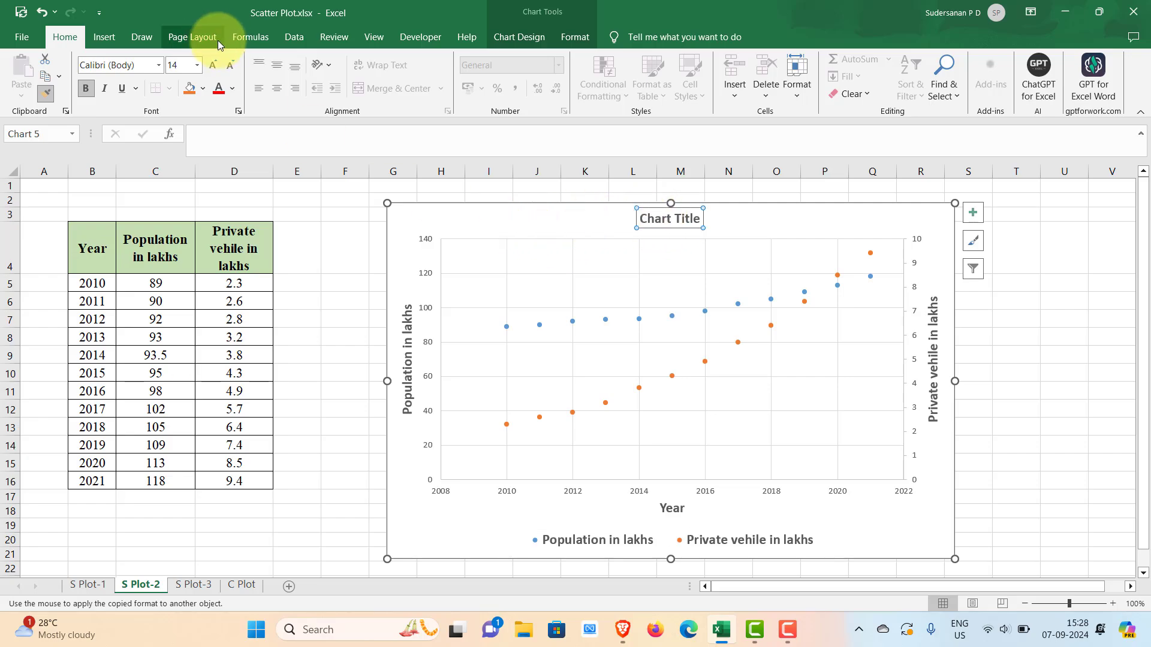
# - Set the chart title's font size to 16 and clear its placeholder text
pyautogui.click(198, 66)
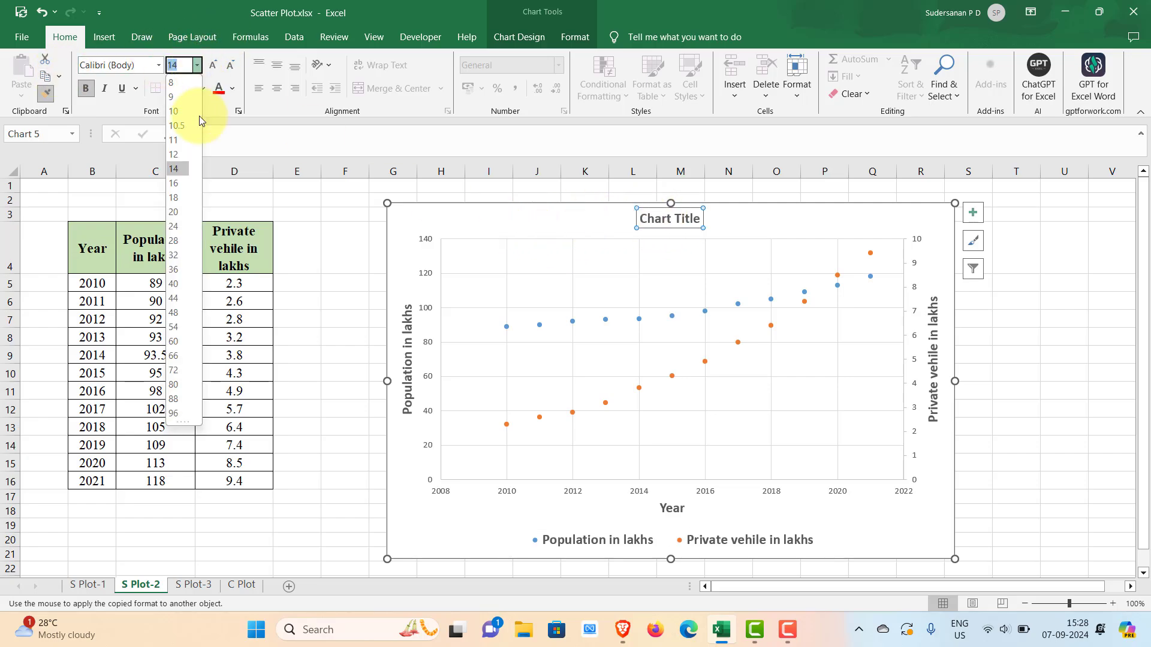
pyautogui.click(175, 180)
pyautogui.click(657, 214)
pyautogui.click(645, 221)
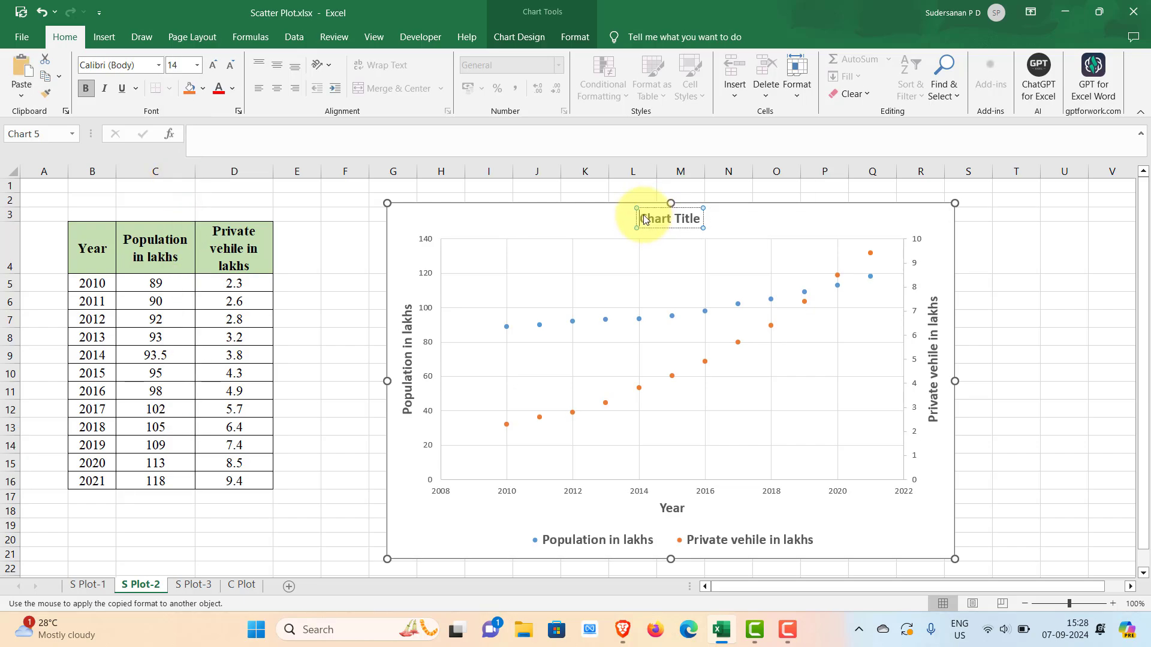
pyautogui.doubleClick(645, 221)
pyautogui.click(197, 65)
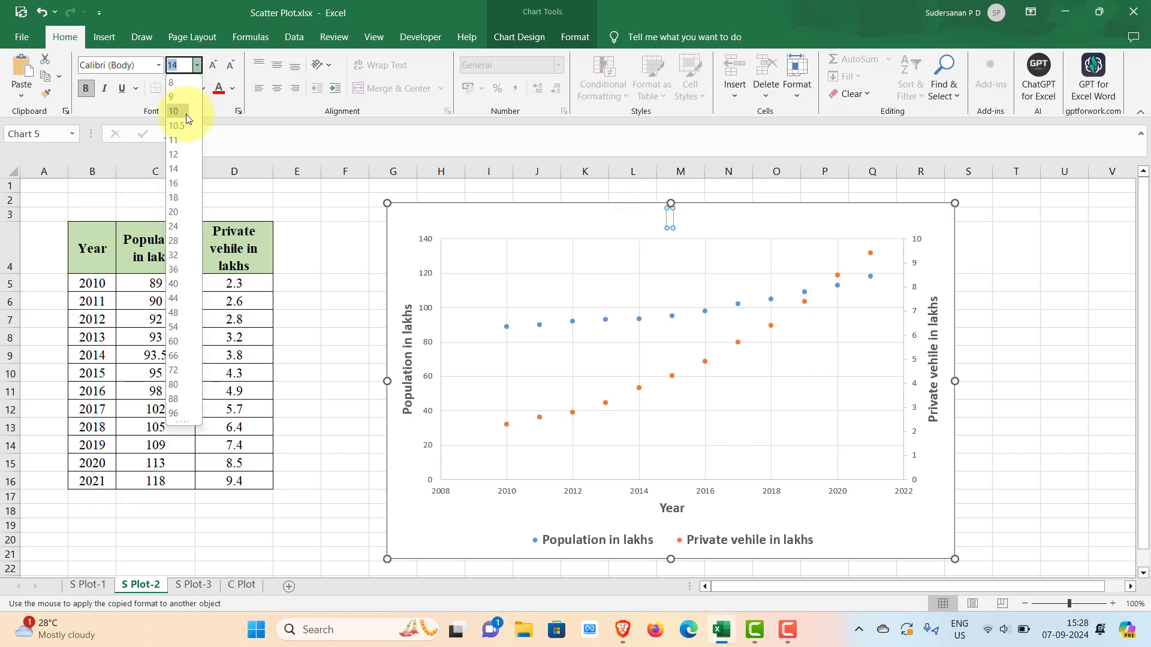
pyautogui.click(173, 182)
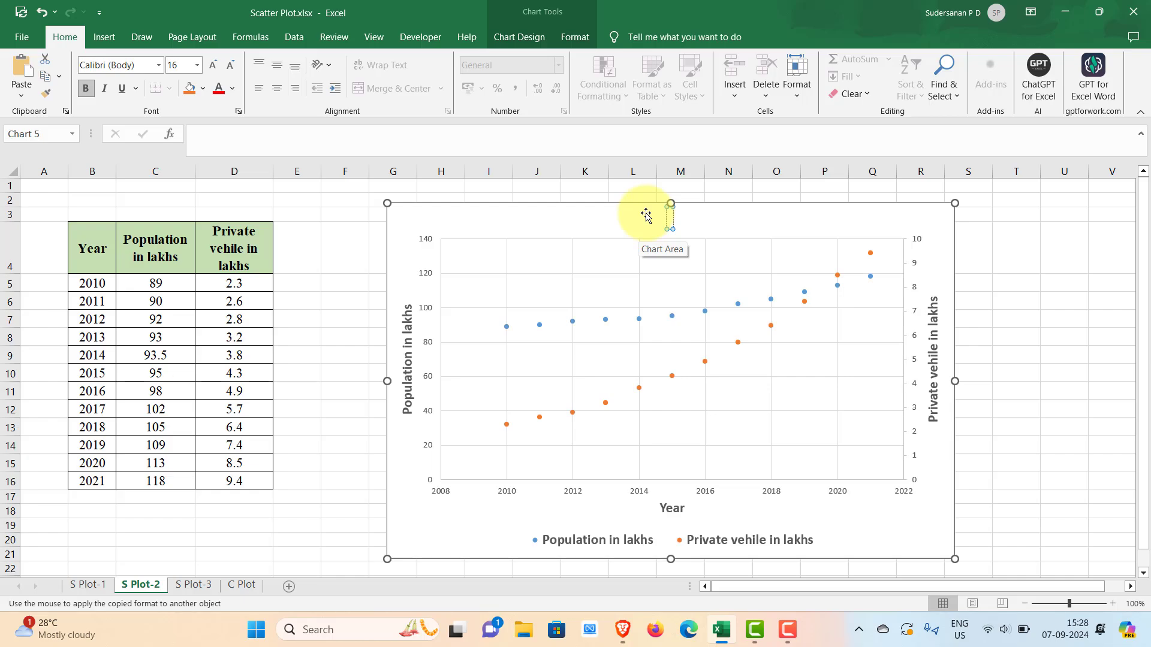
# - Enter "Population and No. of vehicles" as the chart title and deselect the chart
pyautogui.write('Popu')
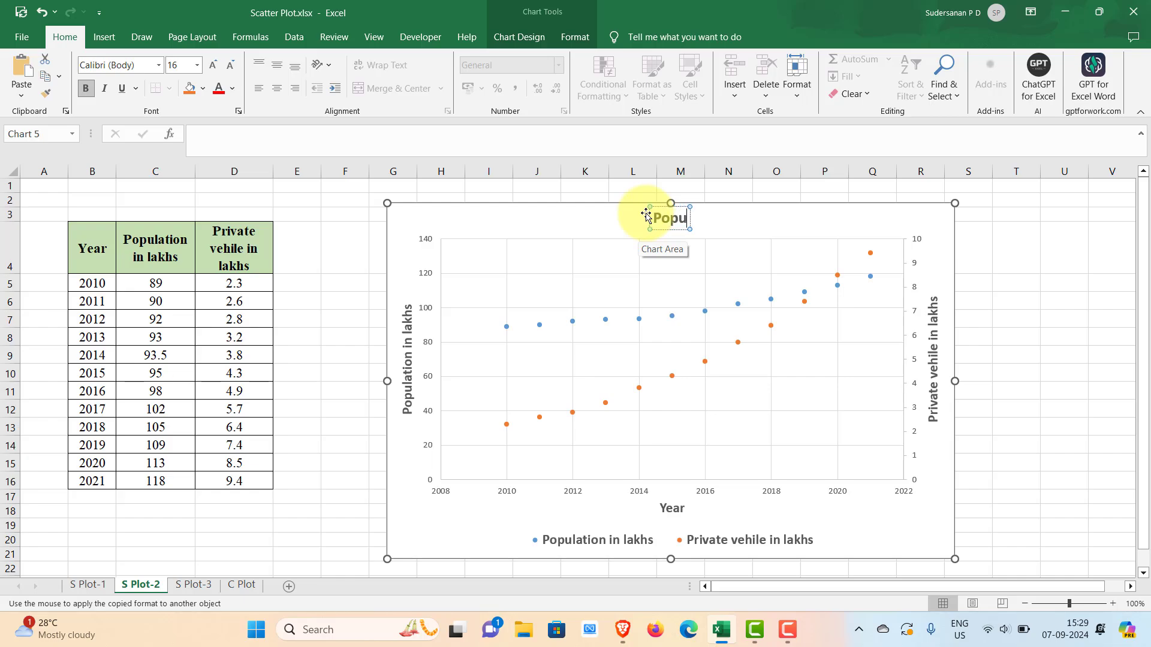
pyautogui.write('lation and')
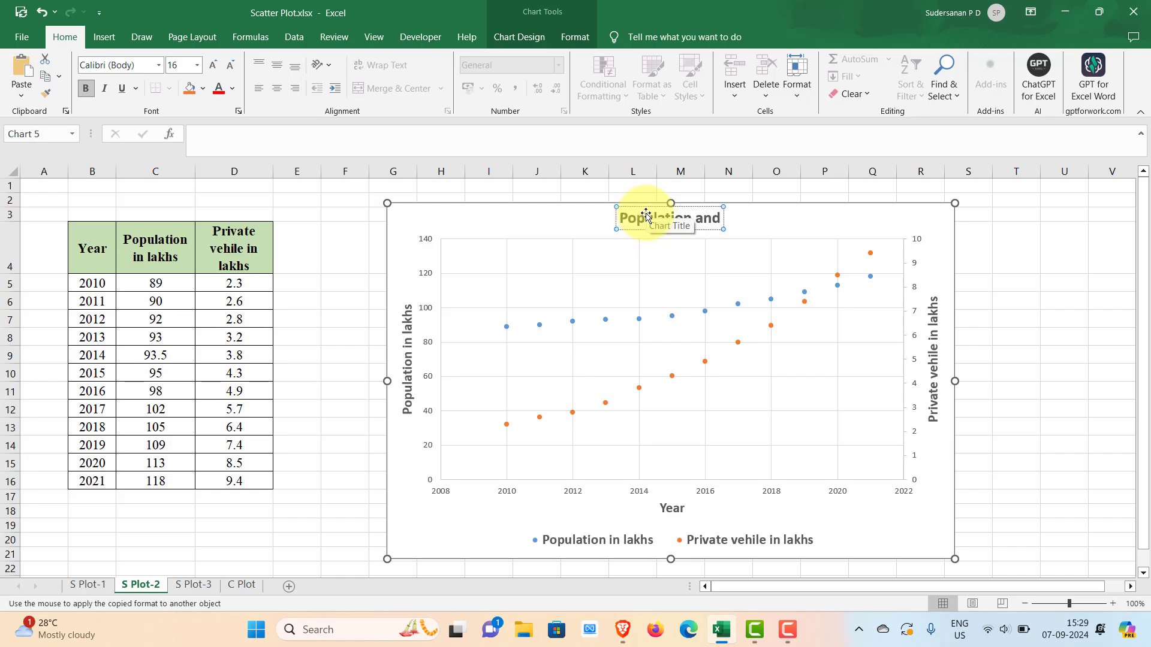
pyautogui.write(' No')
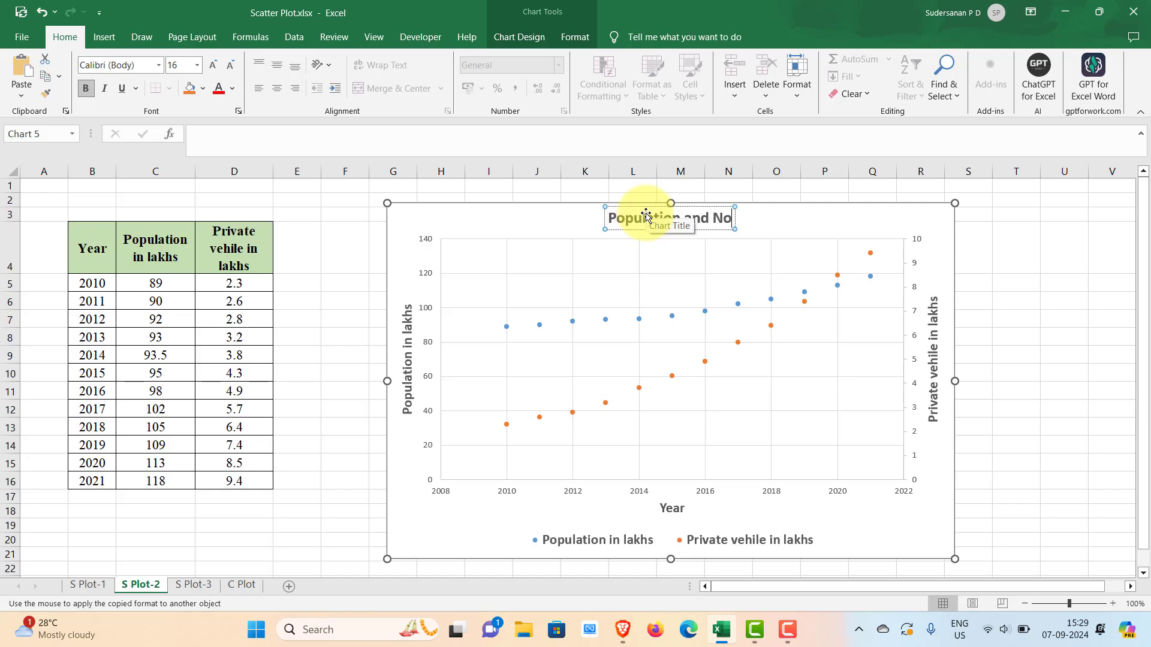
pyautogui.write('. of vehicles')
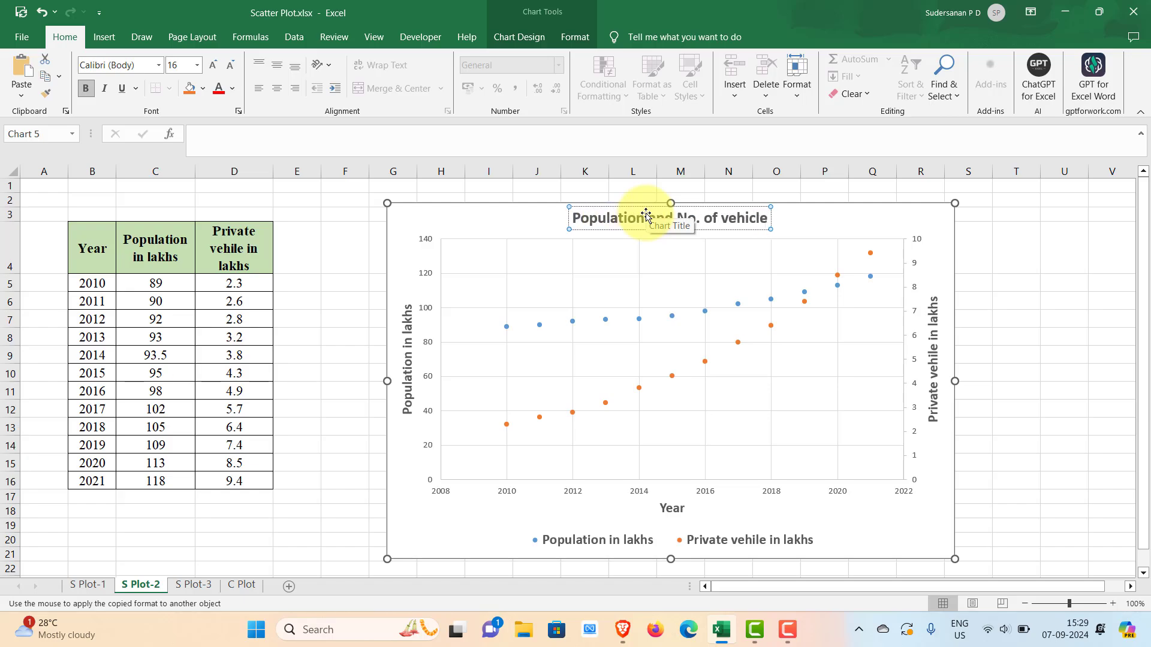
pyautogui.press('Escape')
pyautogui.press('Escape')
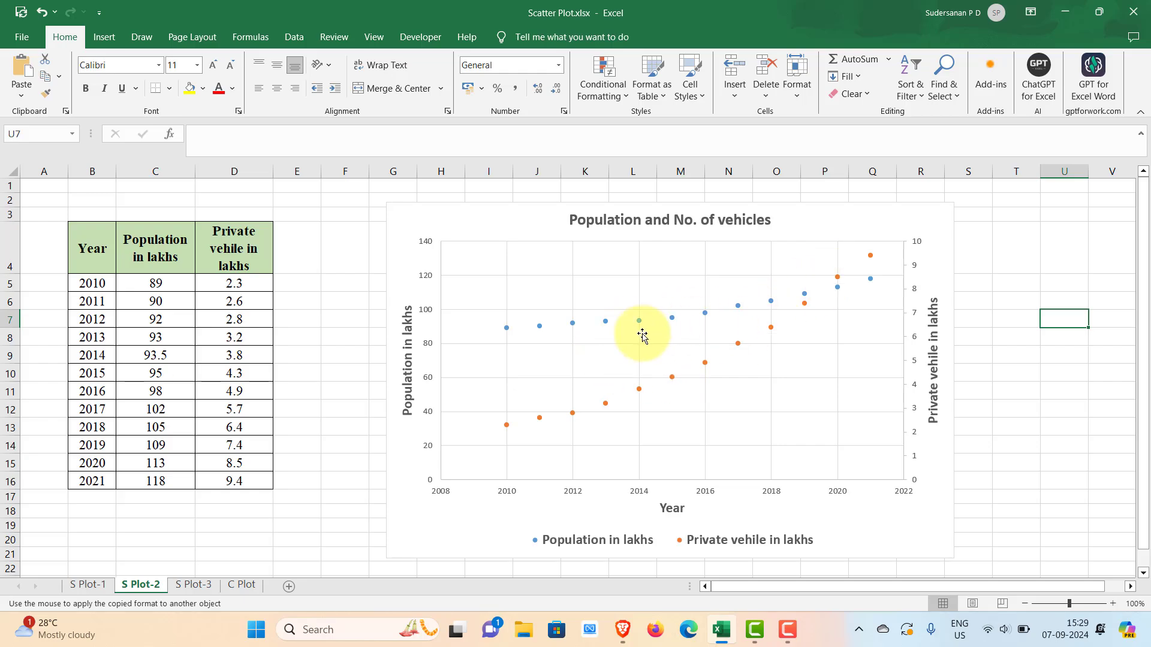
# - Add a second-order polynomial trendline to the private vehicle series
pyautogui.moveTo(606, 407)
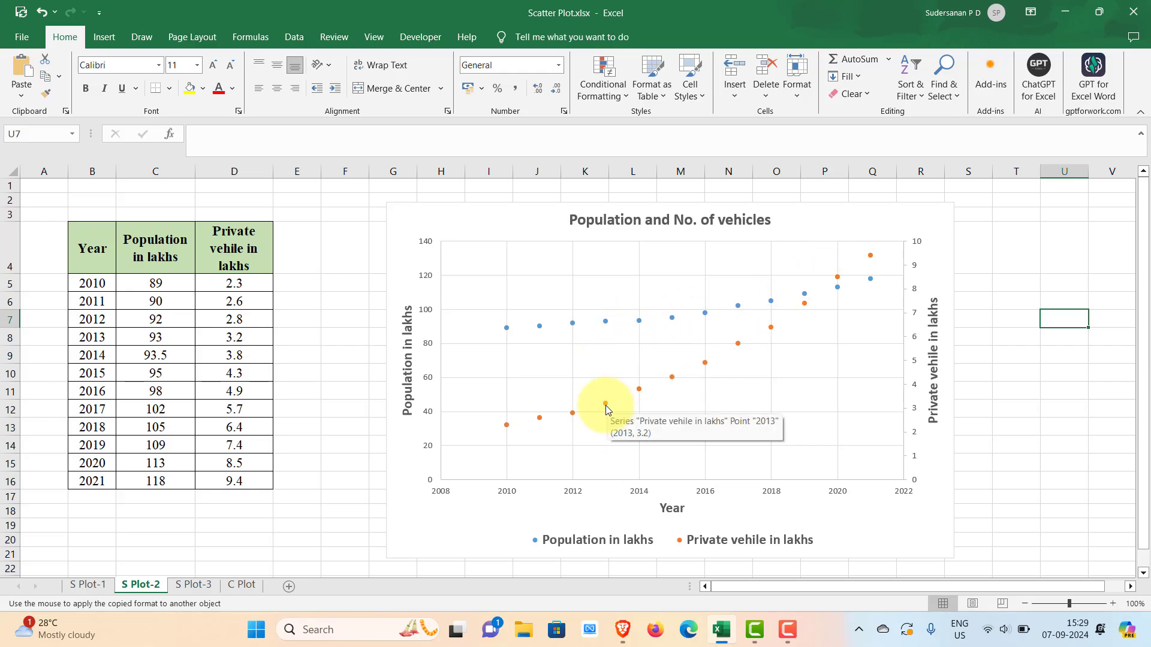
pyautogui.rightClick(606, 410)
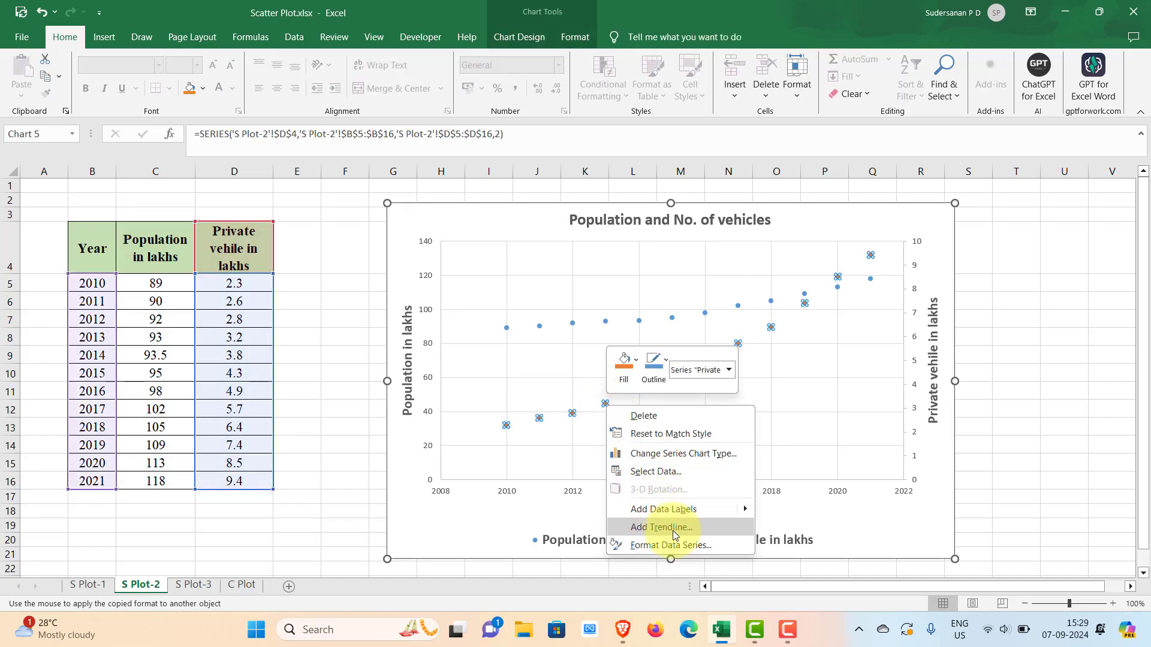
pyautogui.click(672, 530)
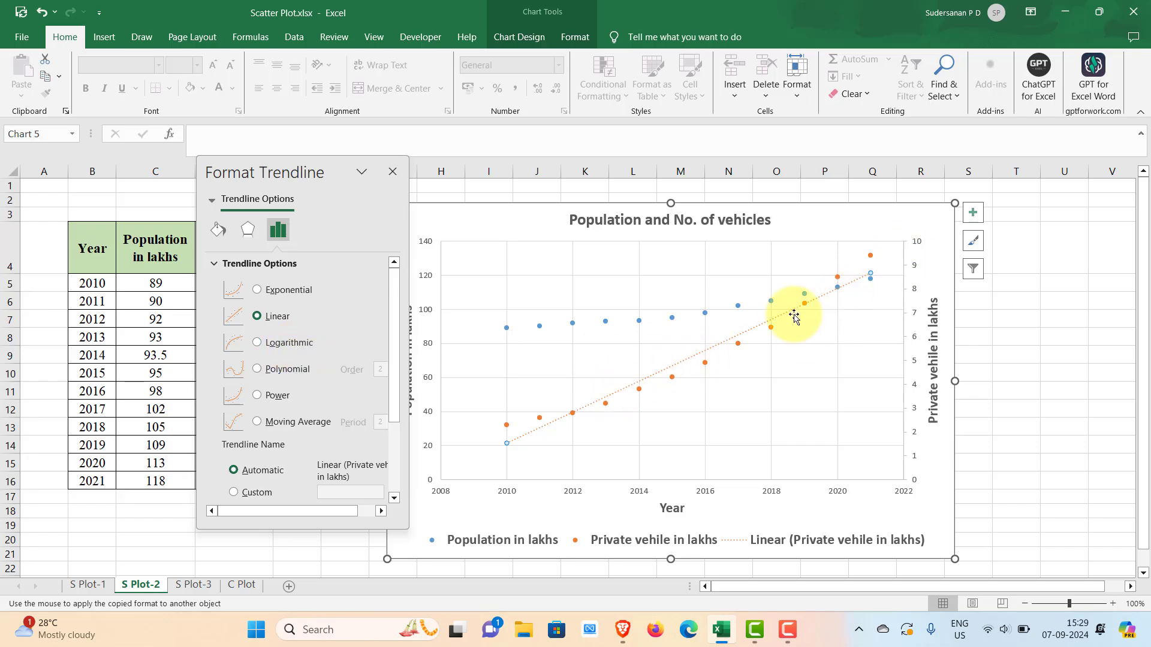
pyautogui.click(257, 368)
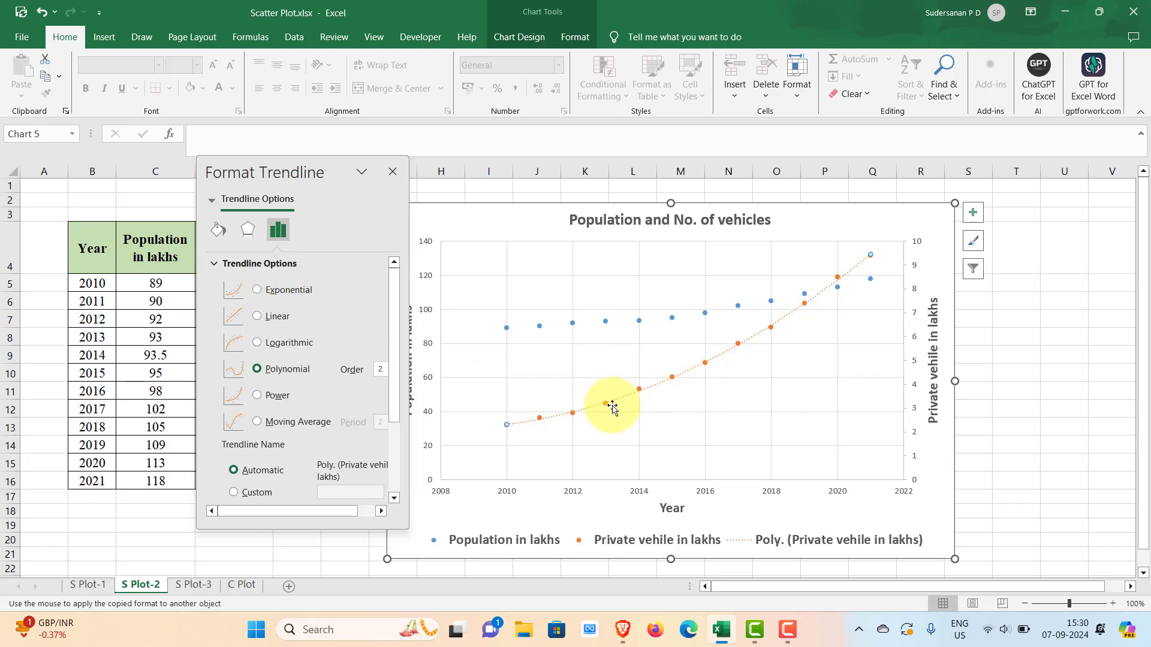
# - Format the private vehicle trendline as a solid dark orange line, 2 pt wide, with a continuous dash type
pyautogui.click(219, 232)
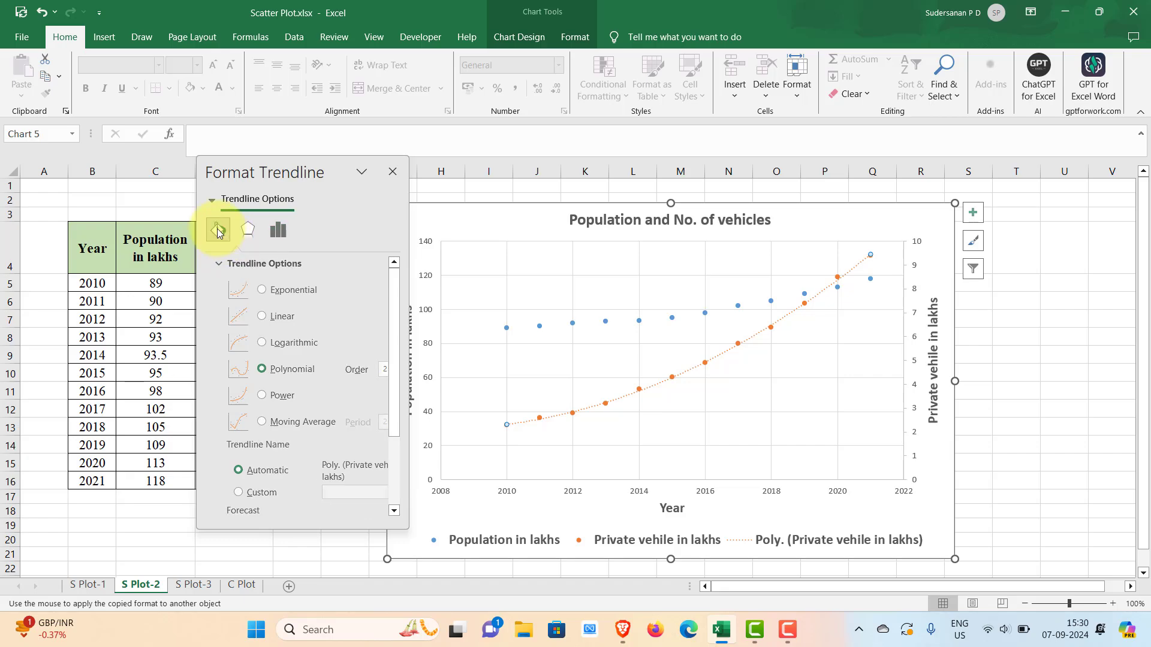
pyautogui.moveTo(397, 293); pyautogui.dragTo(400, 304)
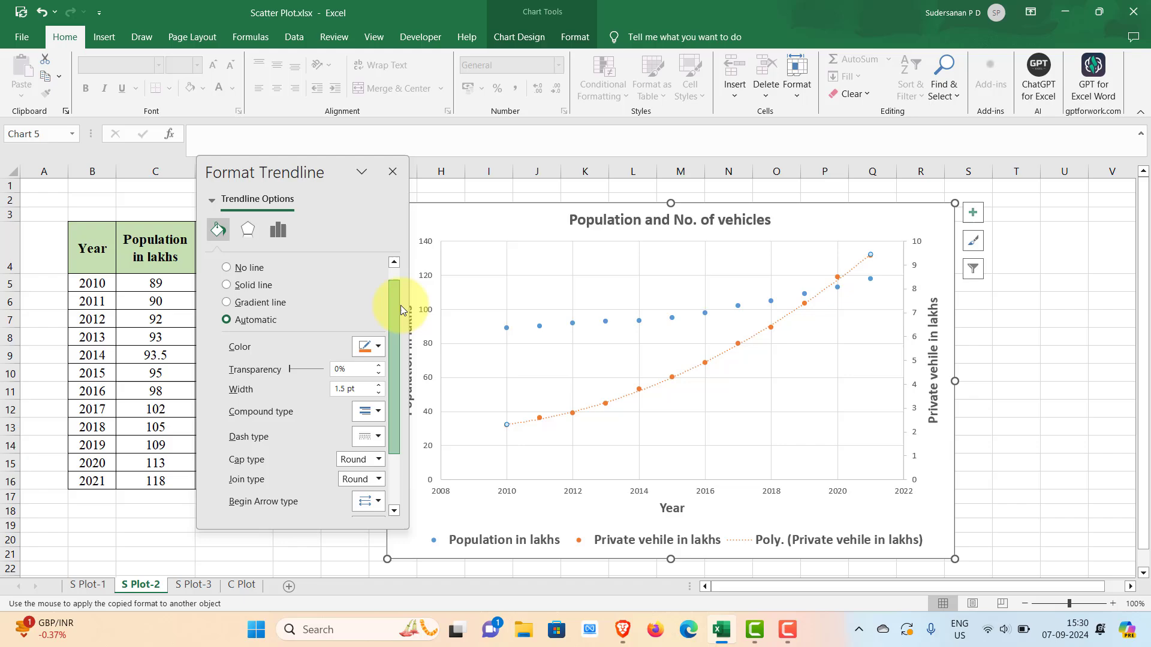
pyautogui.click(228, 285)
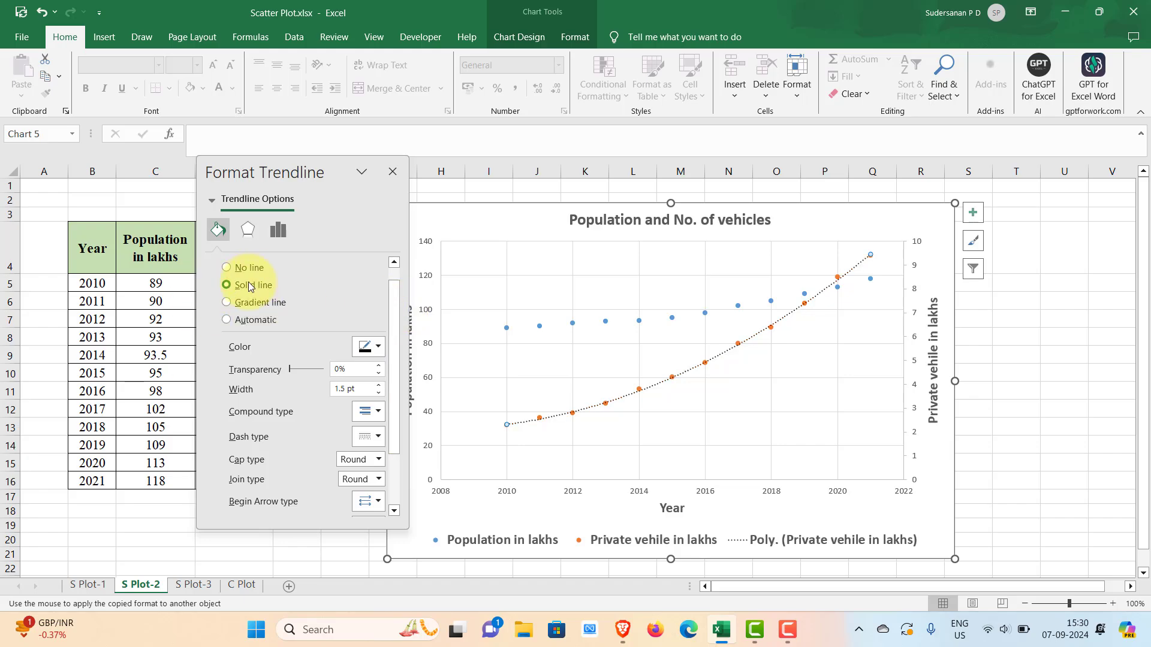
pyautogui.click(378, 351)
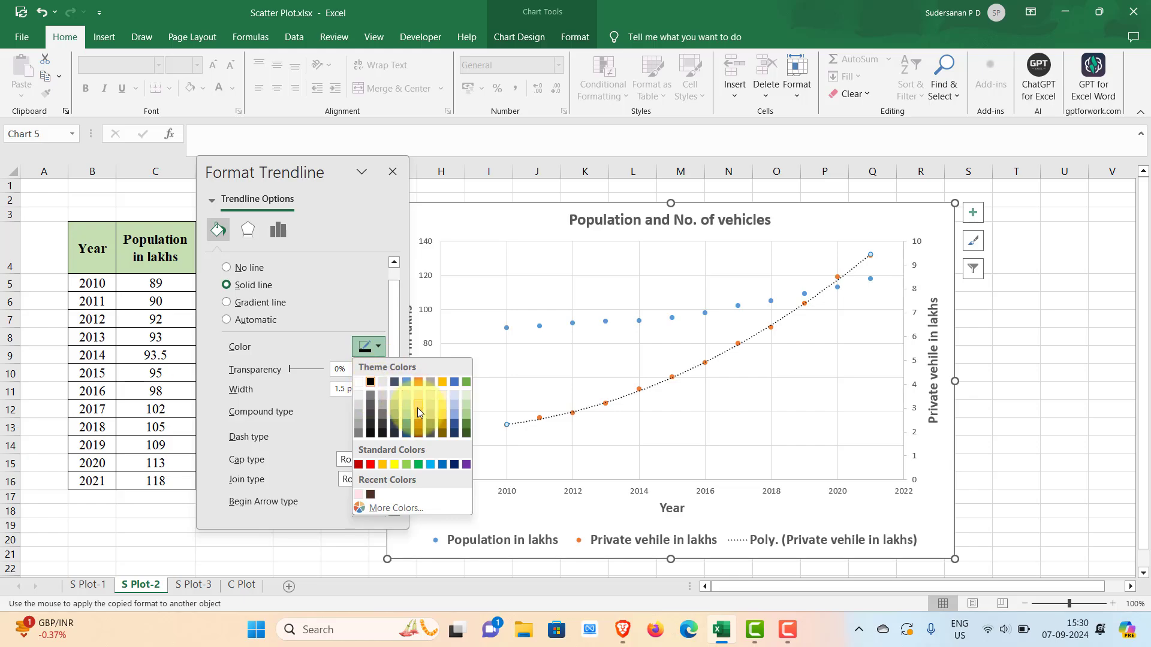
pyautogui.click(419, 427)
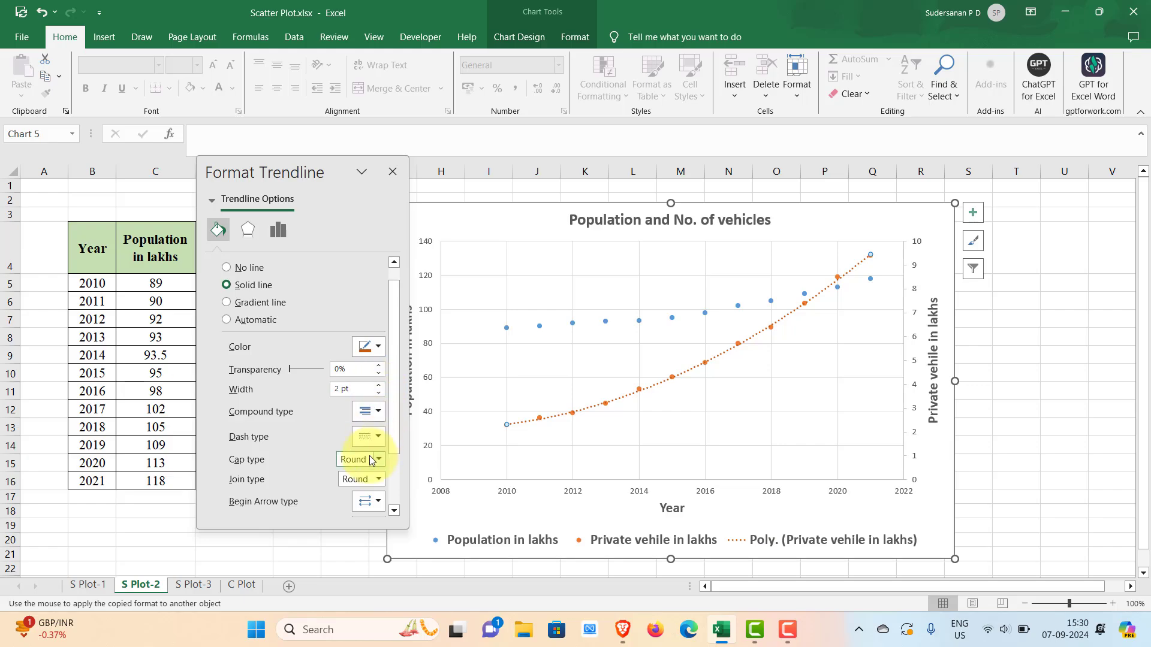
pyautogui.click(377, 438)
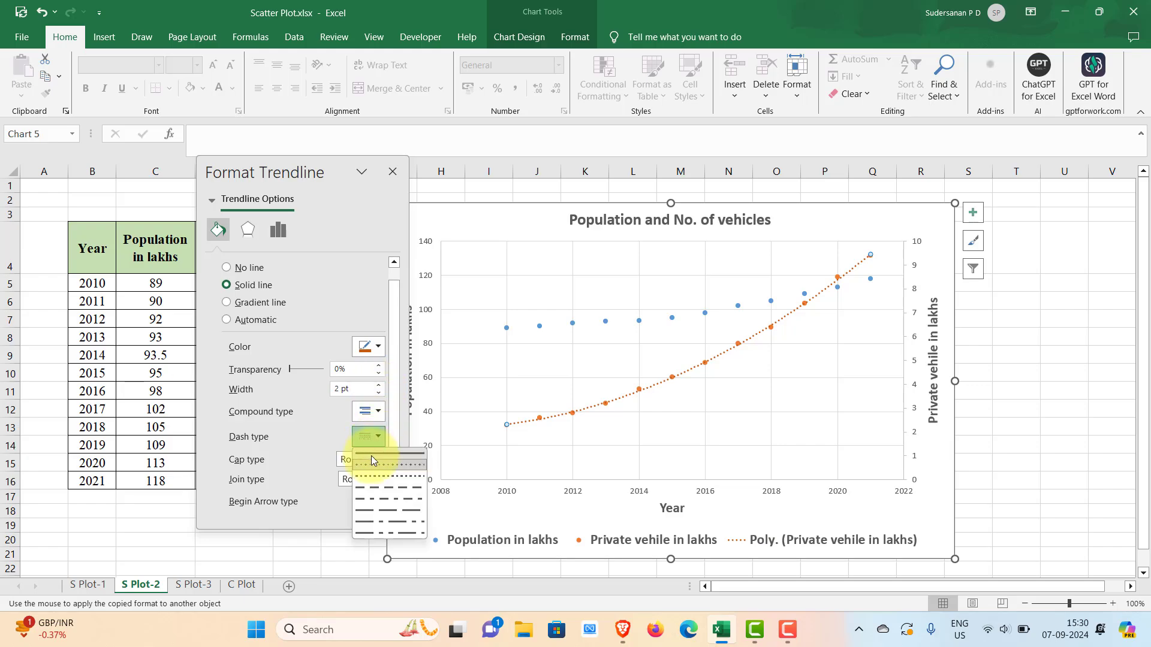
pyautogui.click(372, 456)
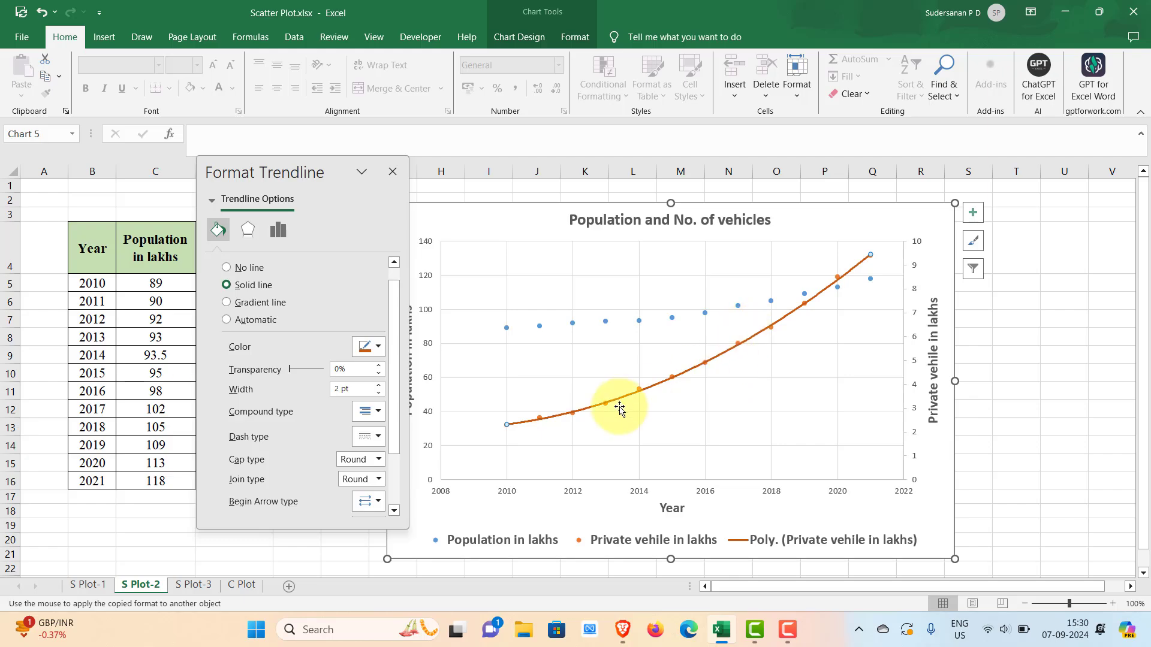
pyautogui.moveTo(398, 398); pyautogui.dragTo(393, 465)
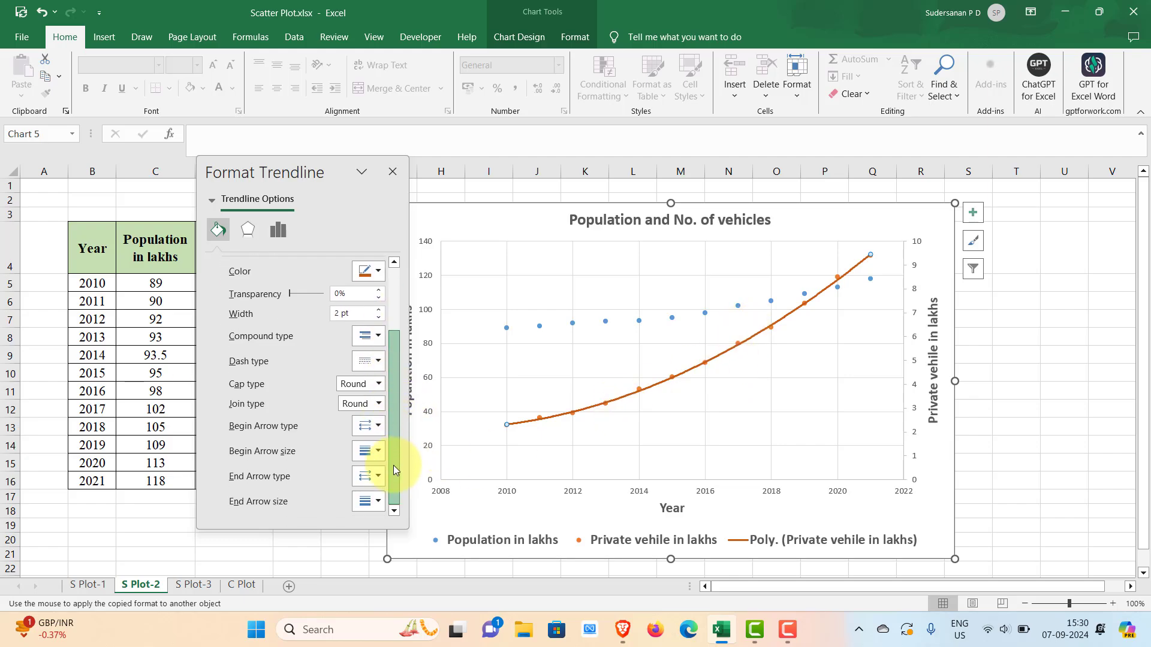
# - Display the private vehicle trendline's equation on the chart and move it just below the curve
pyautogui.click(276, 232)
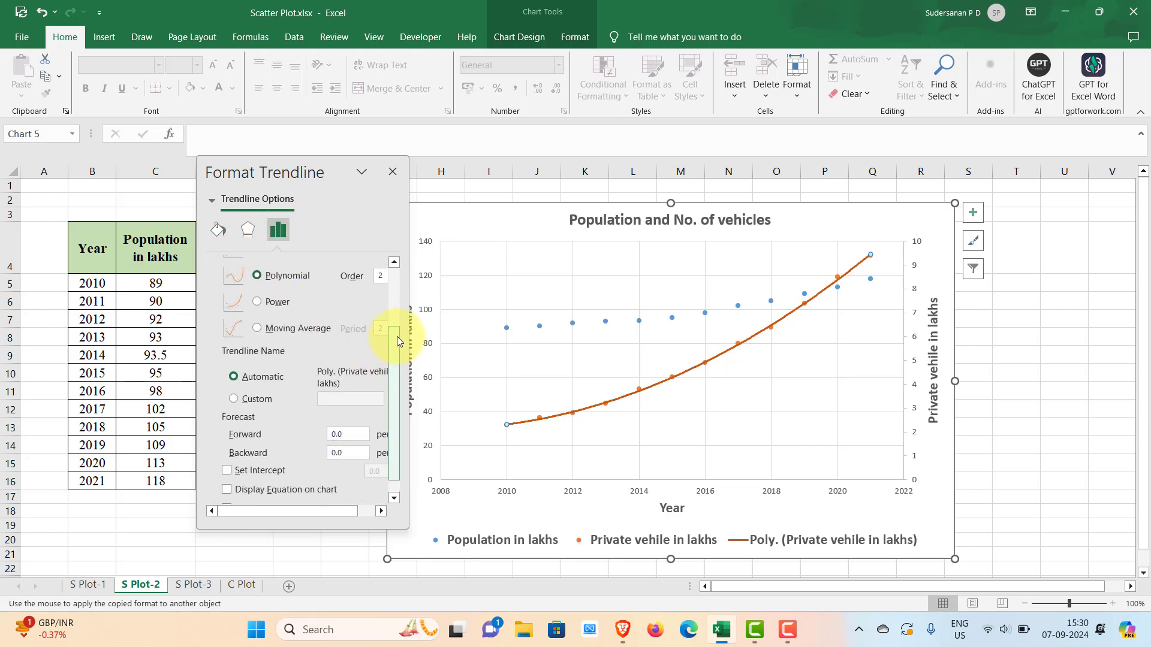
pyautogui.moveTo(397, 336); pyautogui.dragTo(397, 416)
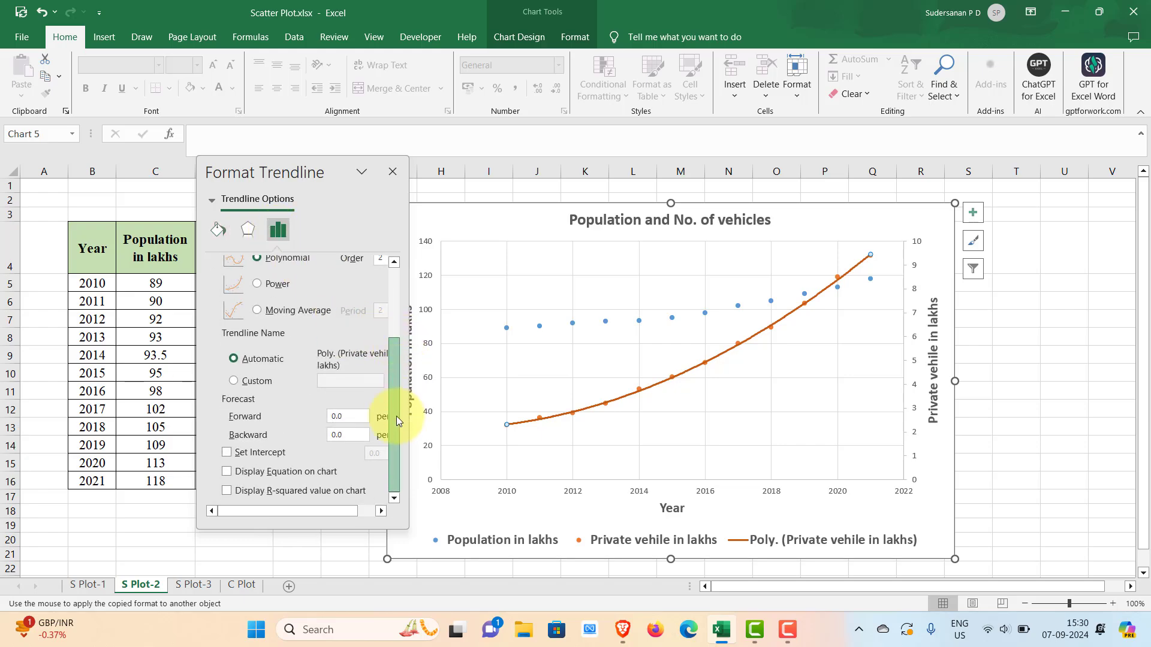
pyautogui.click(230, 473)
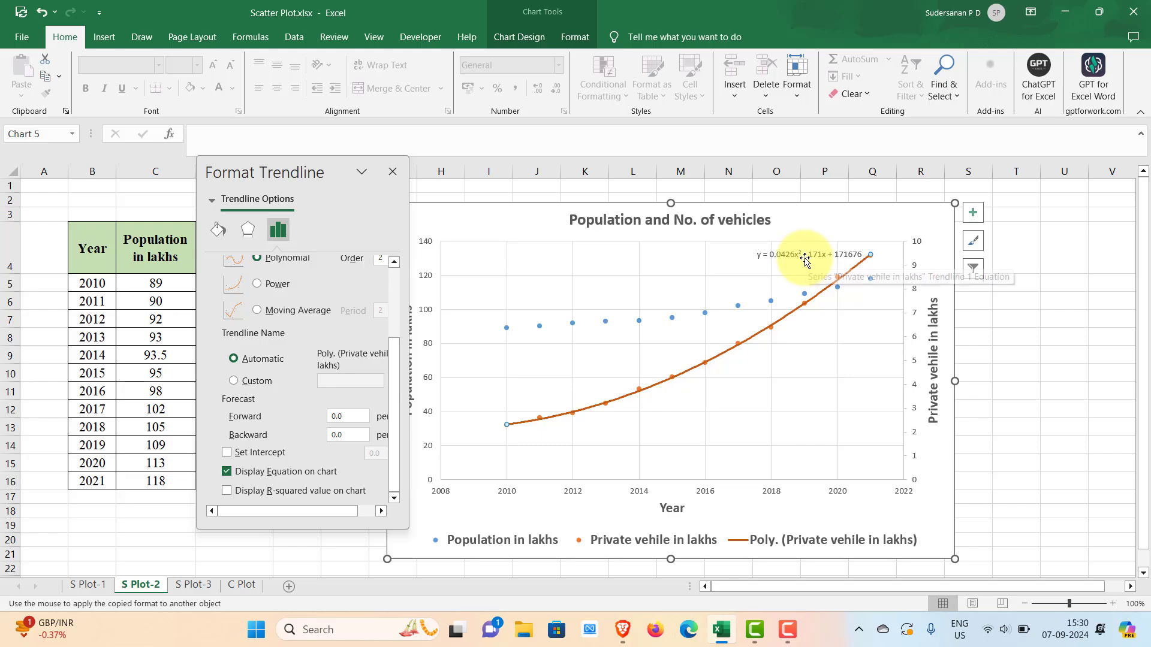
pyautogui.moveTo(804, 259); pyautogui.dragTo(672, 417)
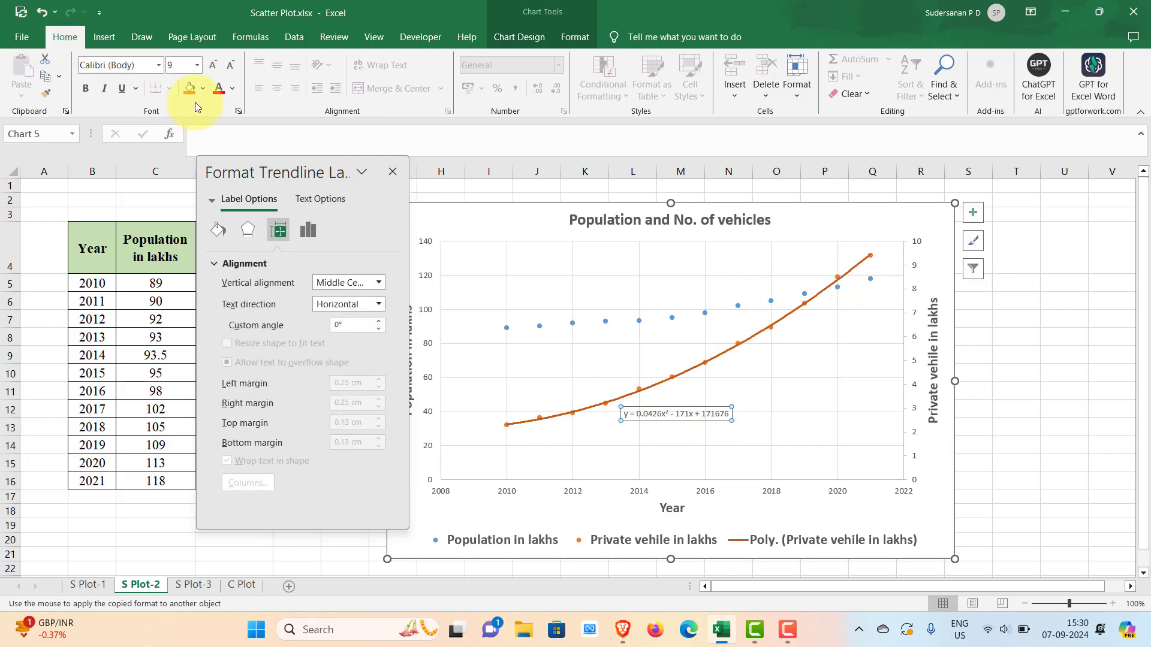
# - Make the private vehicle trendline equation bold at font size 12 and shift it slightly lower, clear of the curve
pyautogui.click(195, 66)
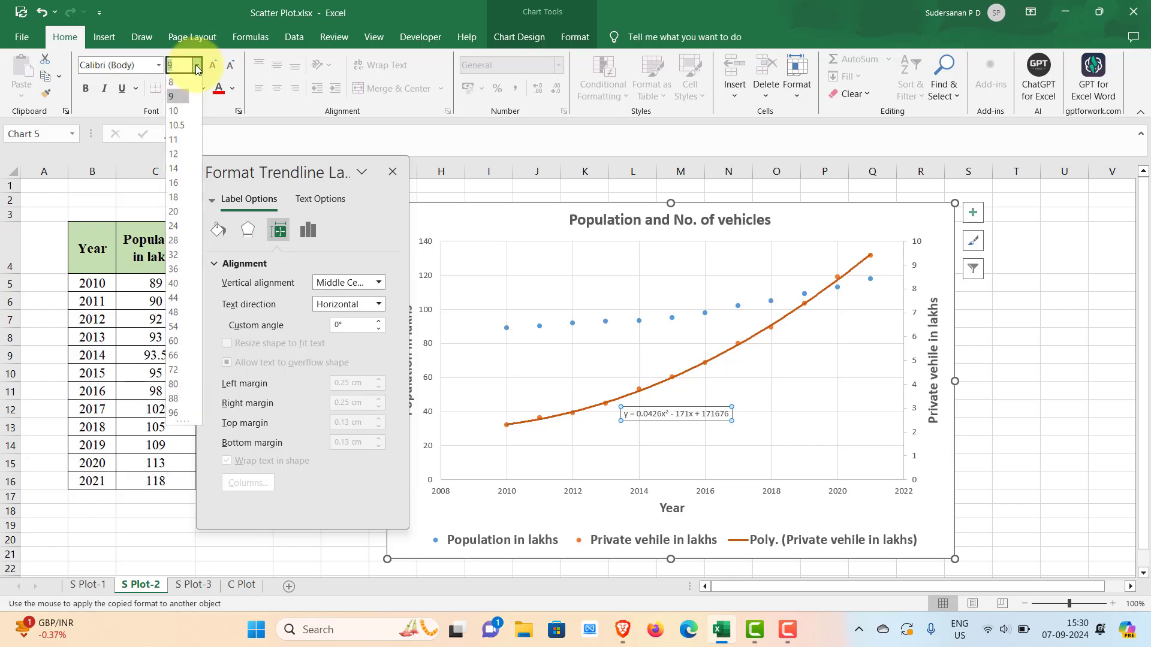
pyautogui.click(178, 150)
pyautogui.click(85, 89)
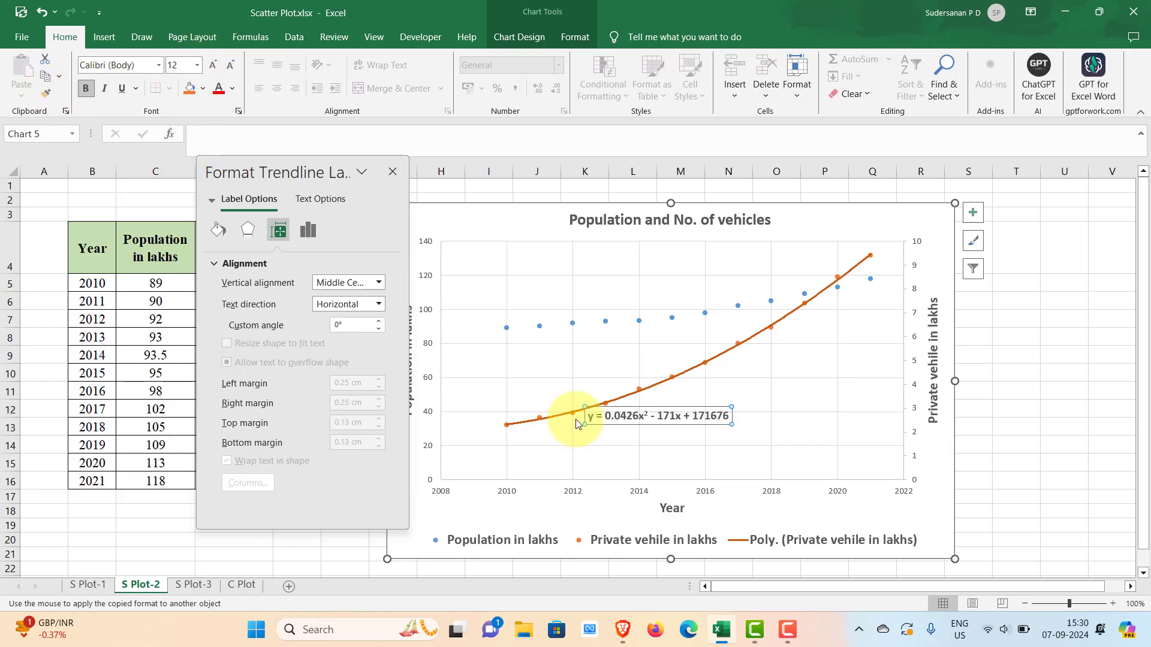
pyautogui.click(707, 385)
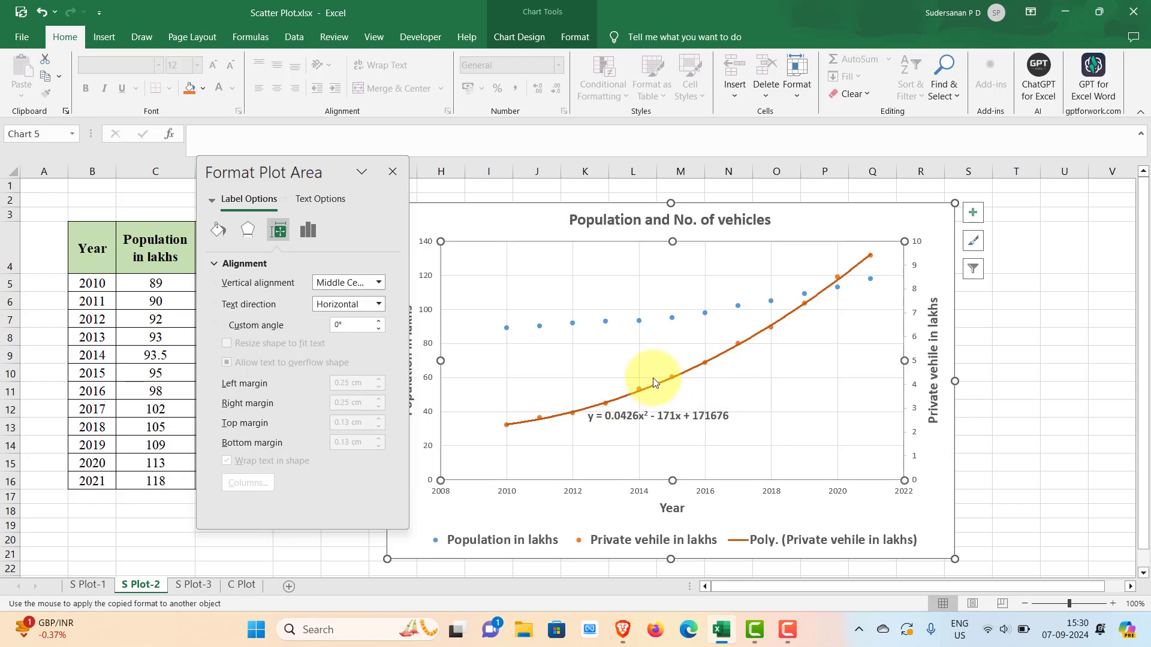
pyautogui.click(638, 422)
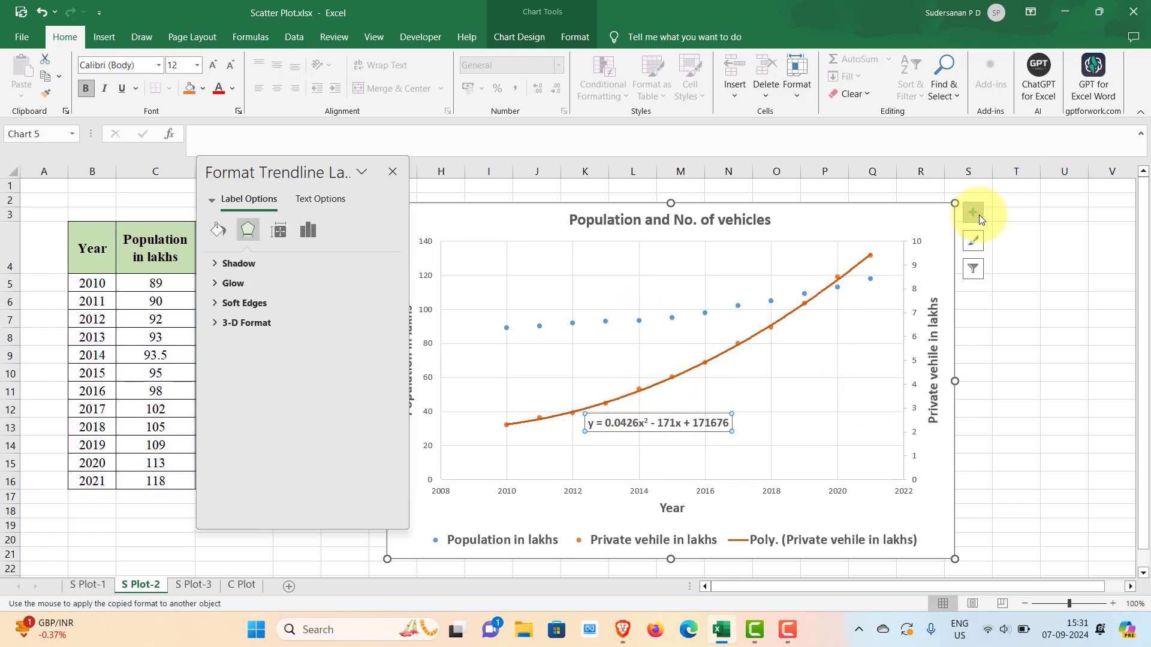
# - Remove the gridlines from the chart and close the trendline label formatting options
pyautogui.click(974, 213)
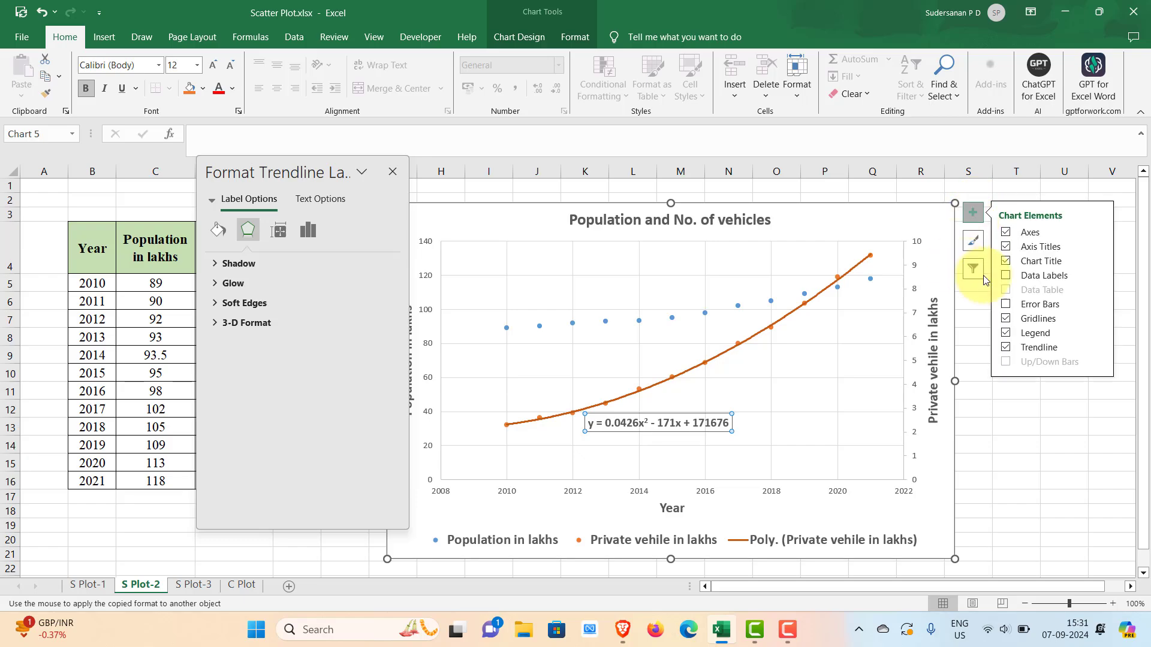
pyautogui.click(1005, 319)
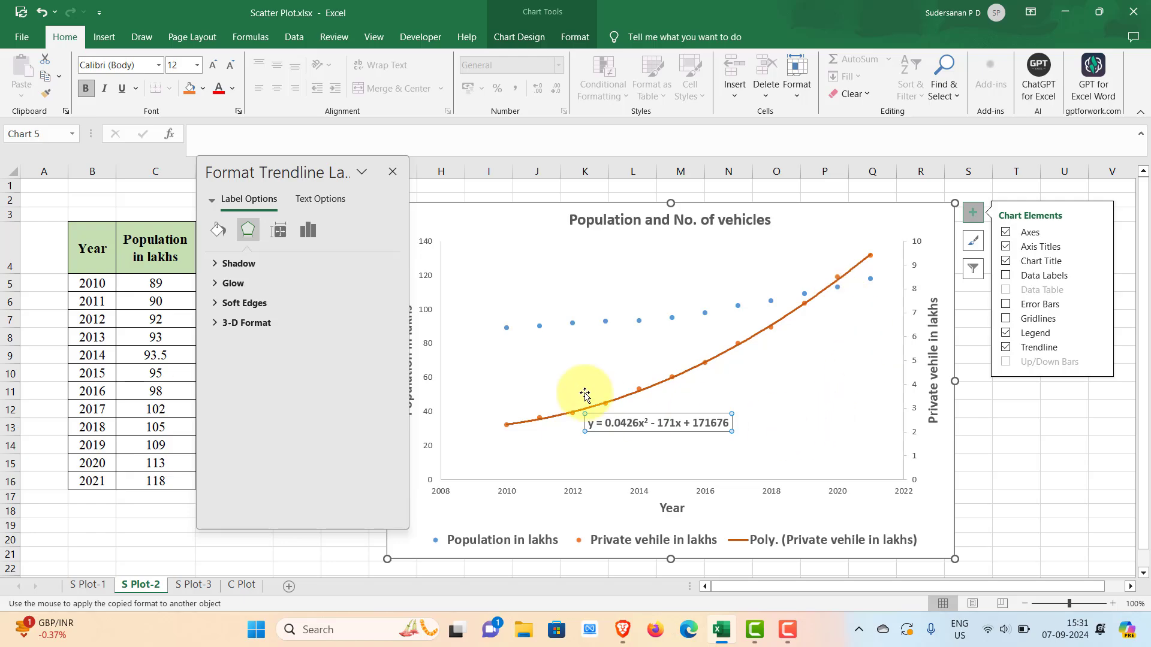
pyautogui.click(392, 173)
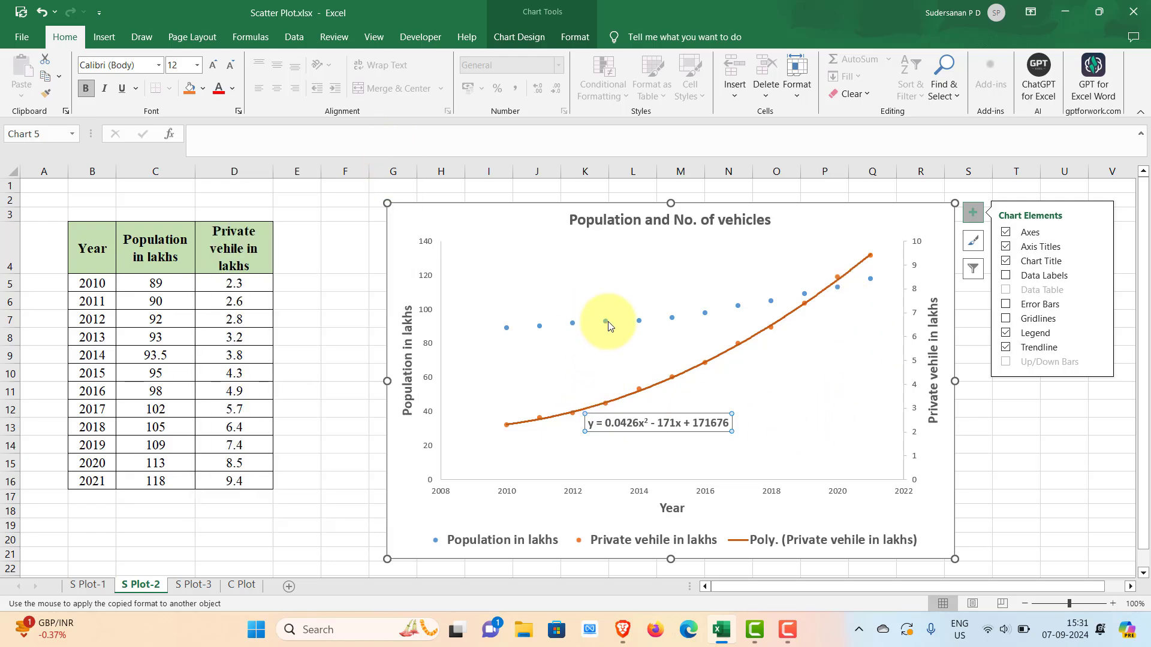
# - Add a second-order polynomial trendline to the population series
pyautogui.click(605, 321)
pyautogui.click(1100, 349)
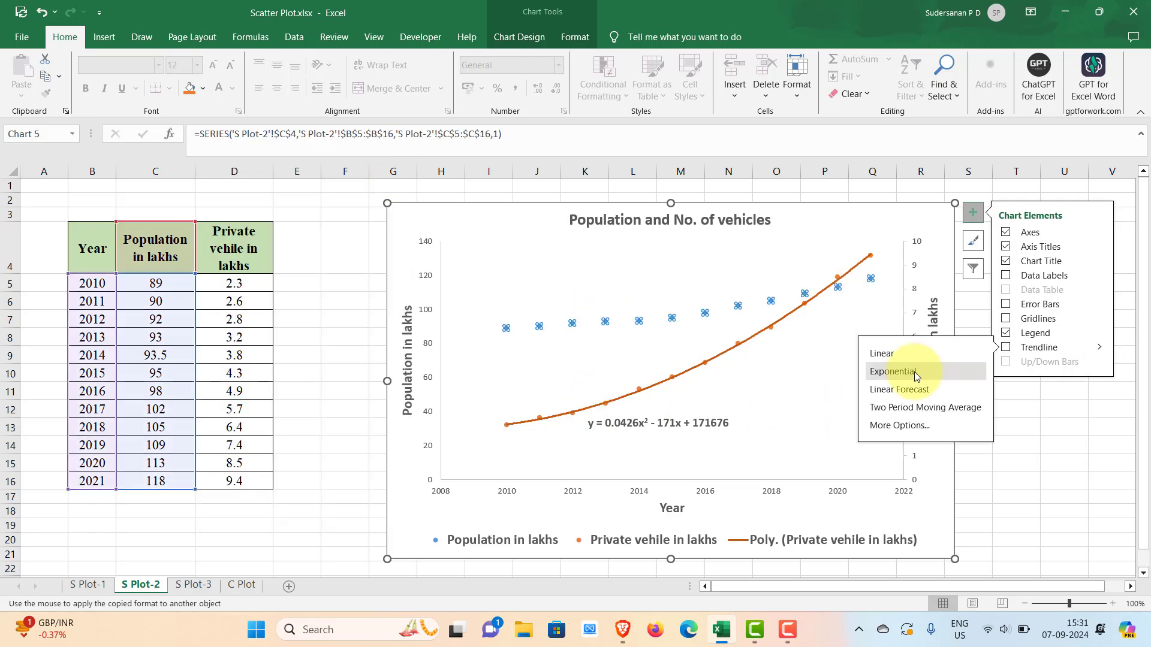
pyautogui.click(910, 425)
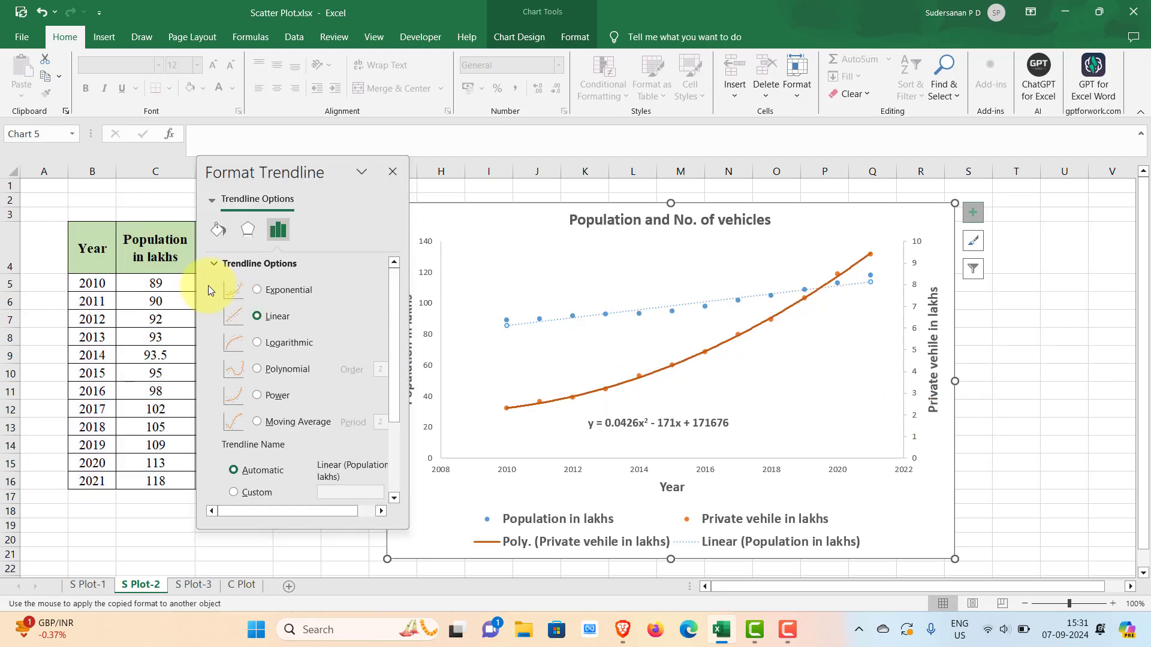
pyautogui.click(260, 369)
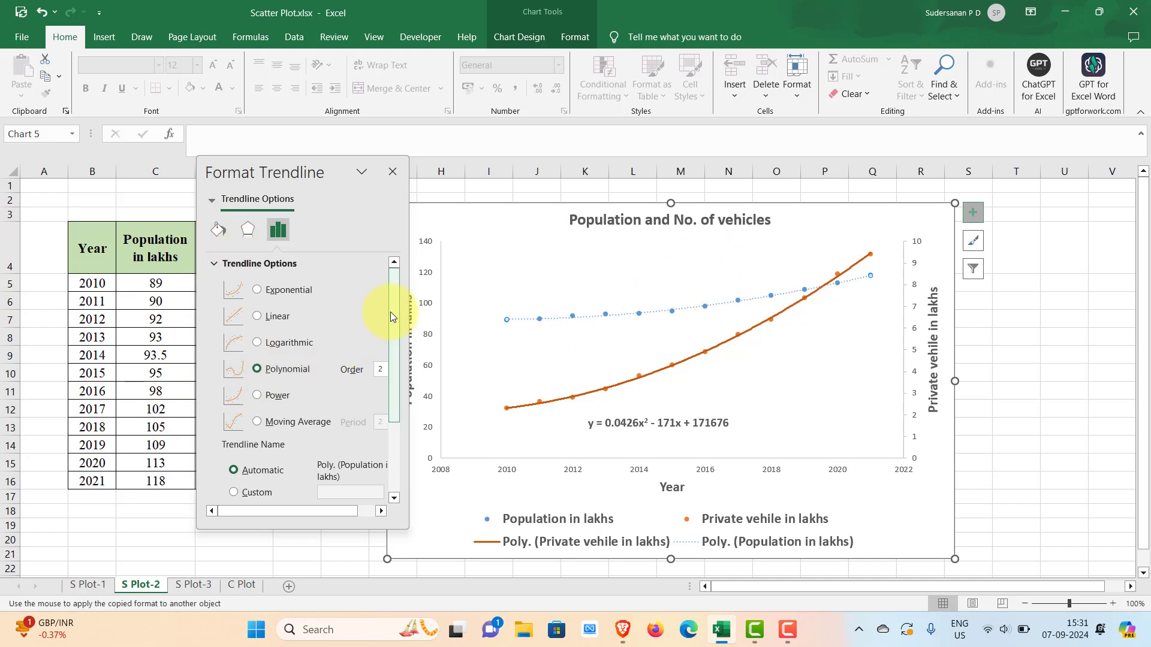
# - Display the population trendline's equation on the chart and move it above the middle of the population points
pyautogui.moveTo(390, 311); pyautogui.dragTo(394, 421)
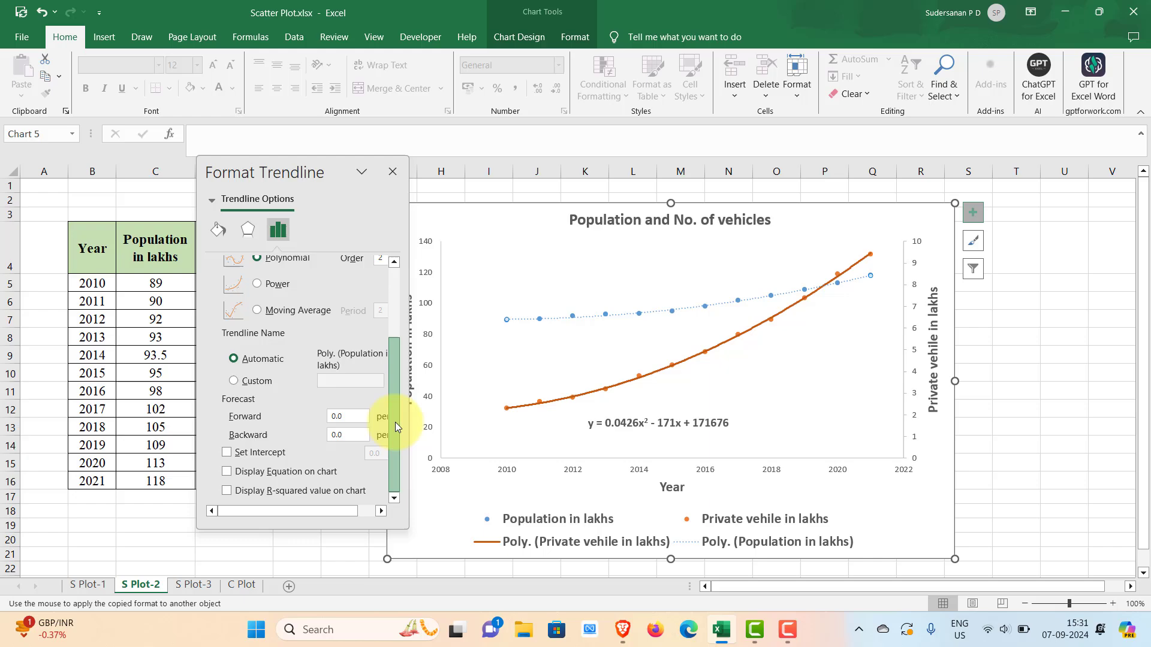
pyautogui.click(226, 472)
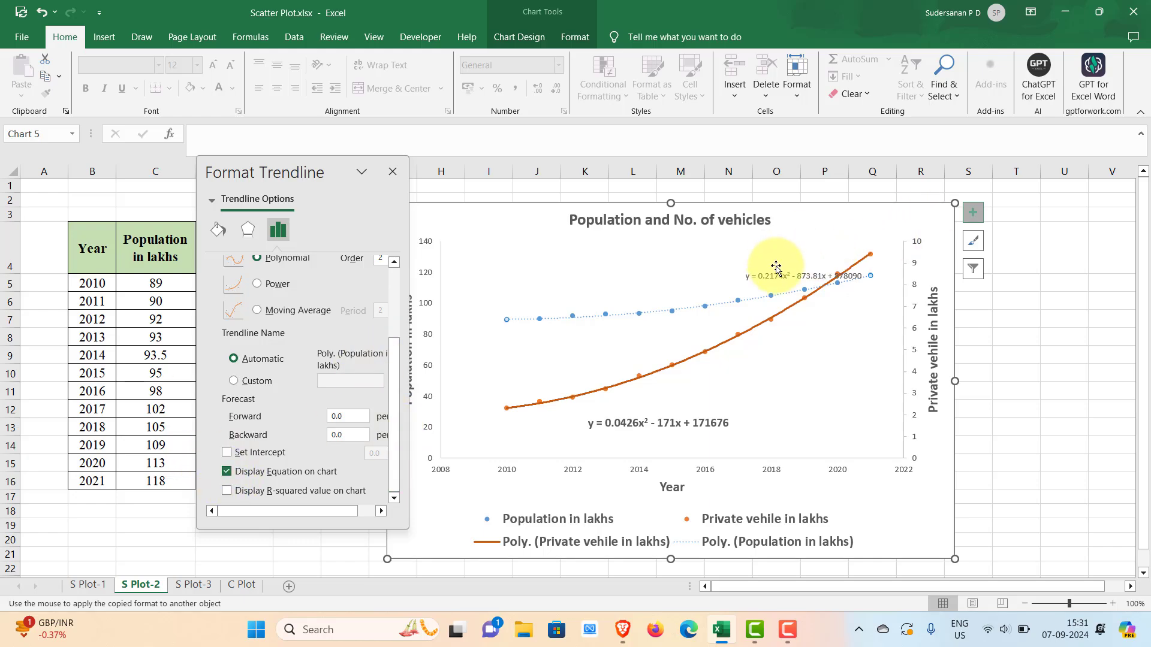
pyautogui.moveTo(775, 275); pyautogui.dragTo(655, 279)
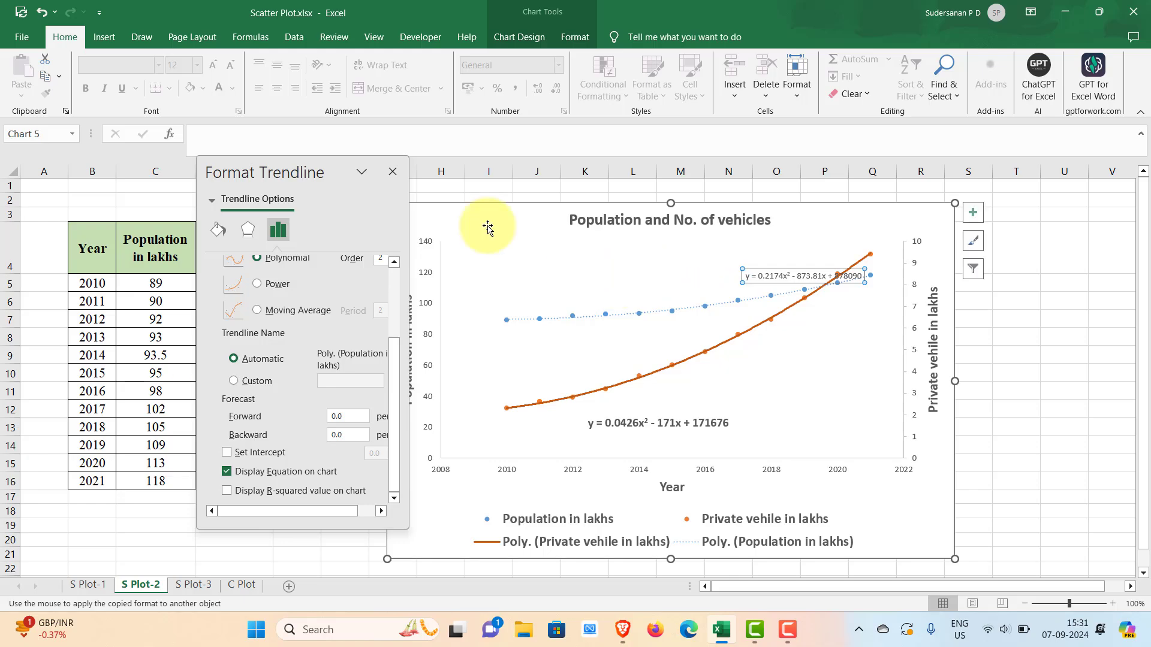
# - Make the population trendline equation bold at font size 12
pyautogui.click(199, 63)
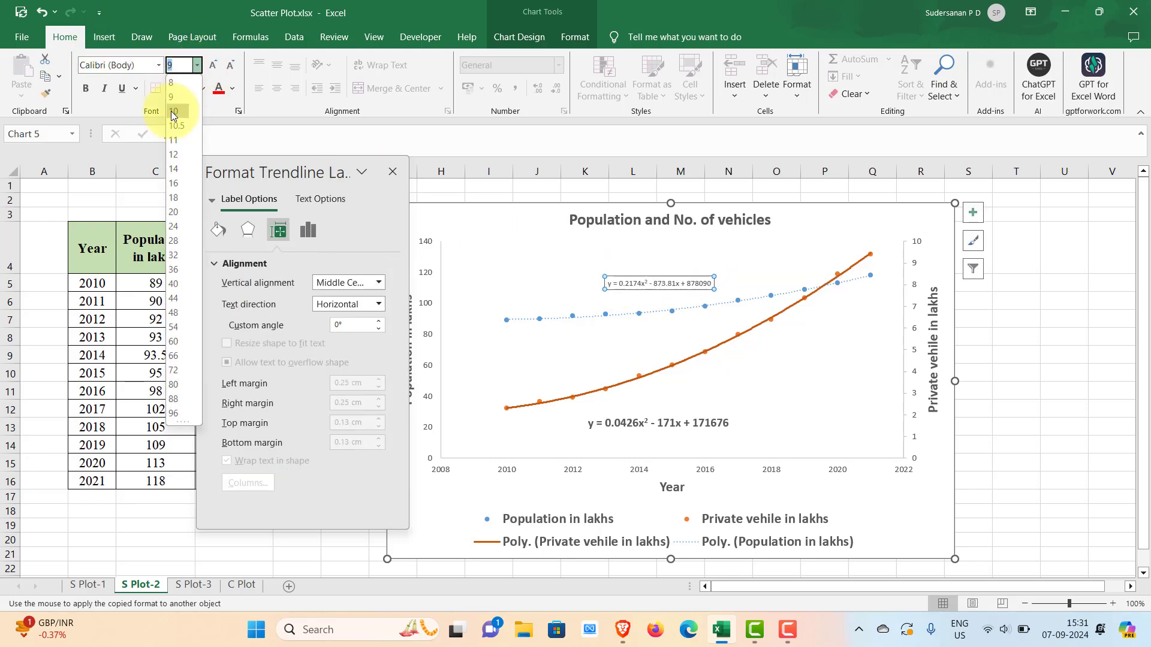
pyautogui.click(174, 150)
pyautogui.click(87, 87)
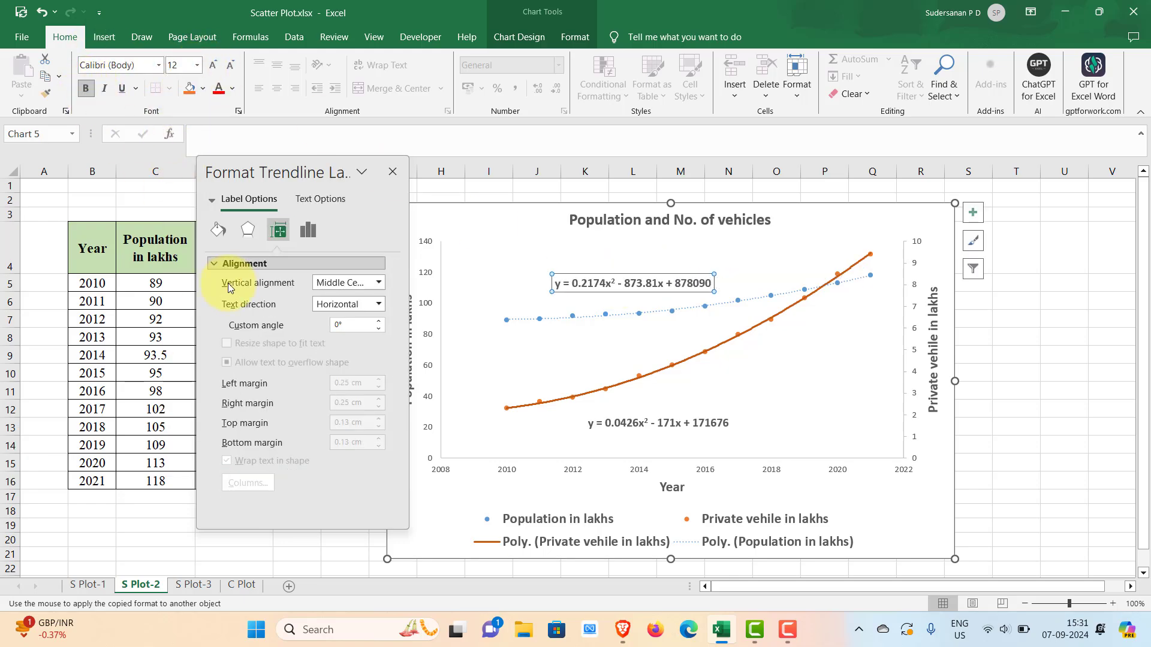
# - Format the population trendline as a solid line with the solid dash type instead of dots
pyautogui.click(552, 319)
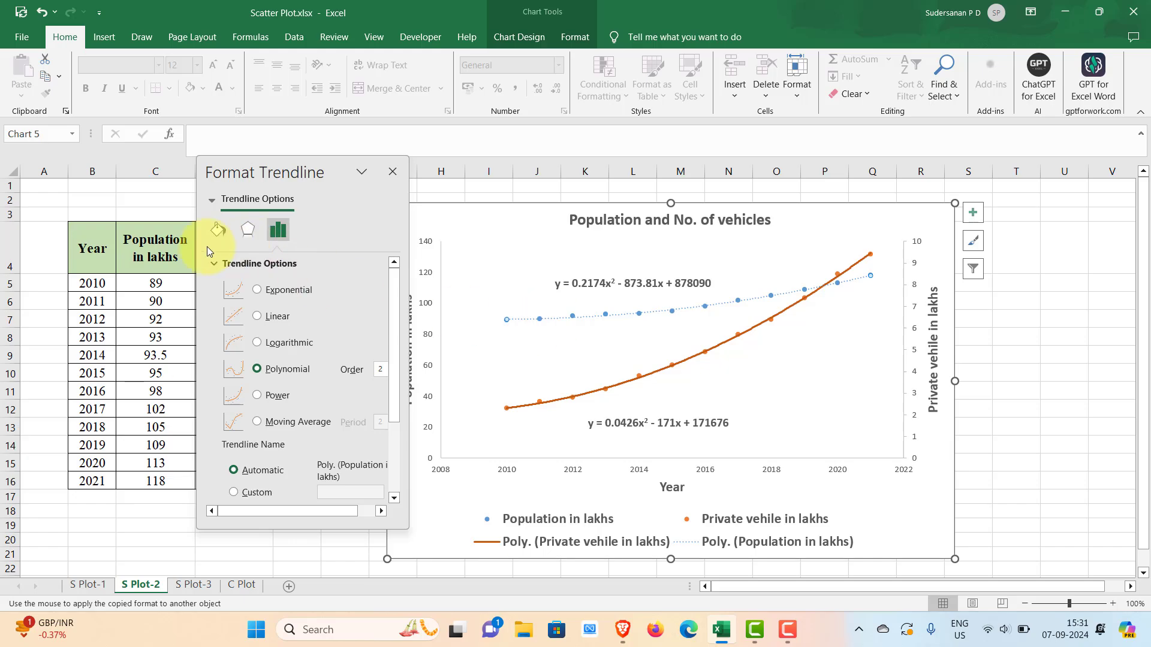
pyautogui.click(217, 232)
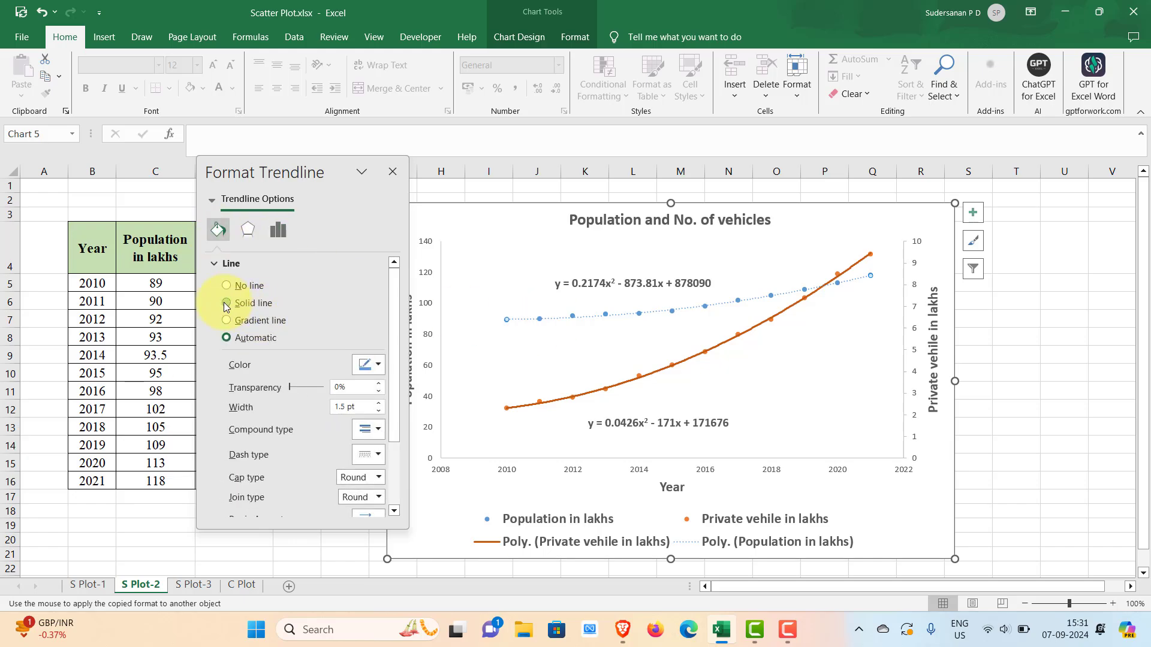
pyautogui.click(226, 306)
pyautogui.moveTo(389, 376); pyautogui.dragTo(395, 417)
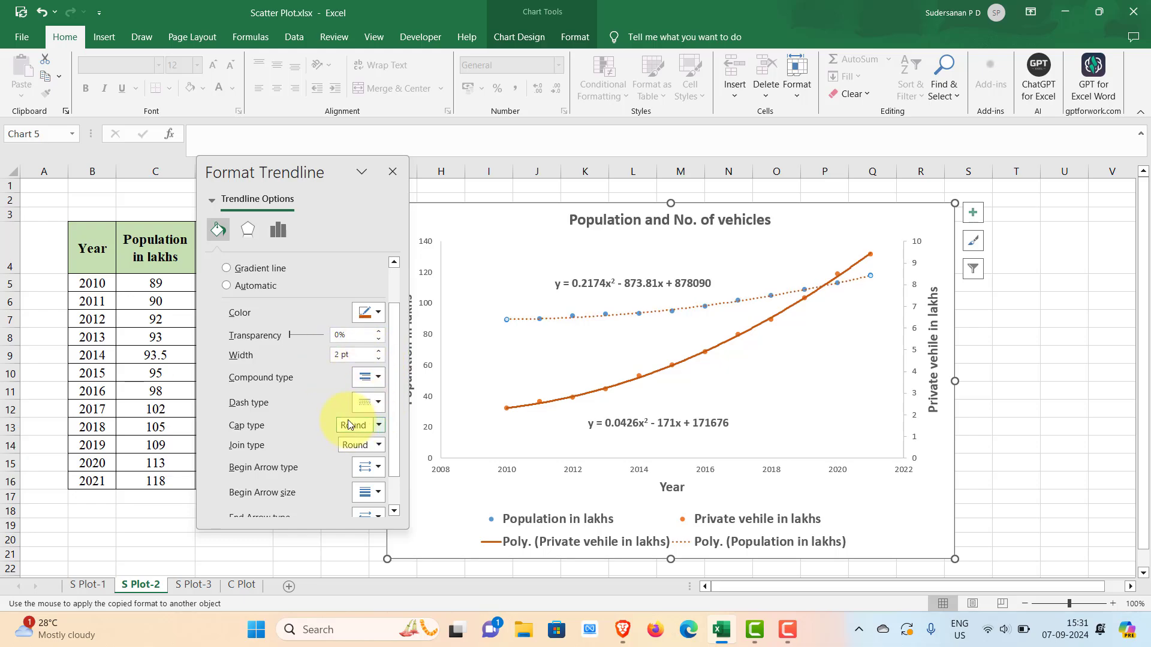
pyautogui.click(376, 401)
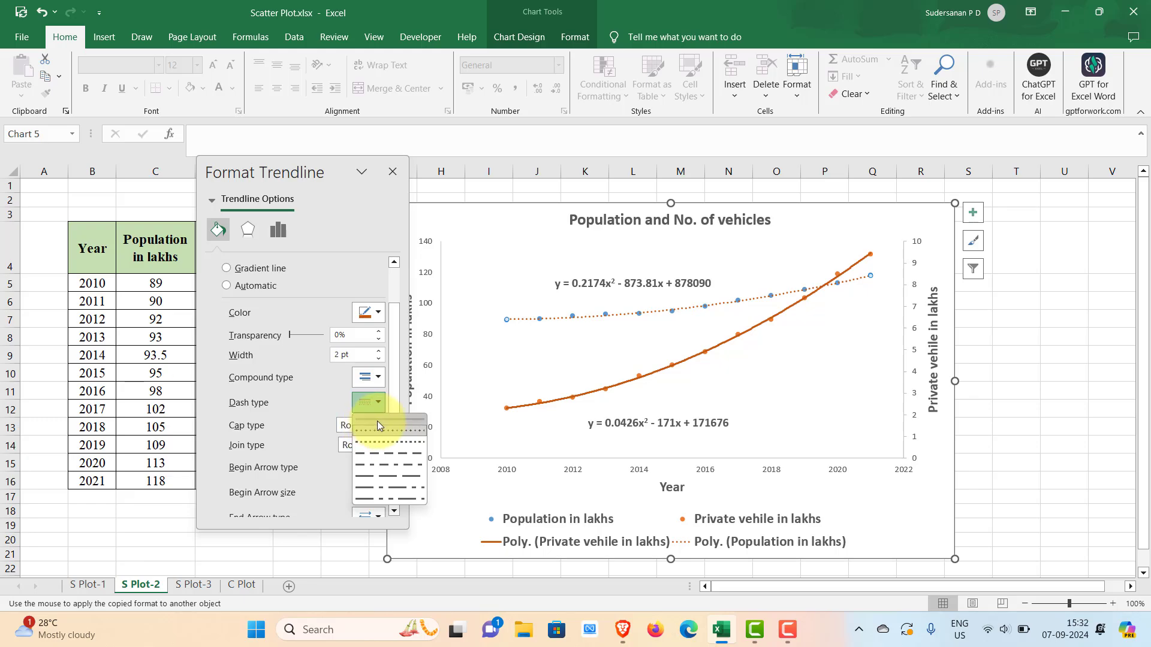
pyautogui.click(377, 422)
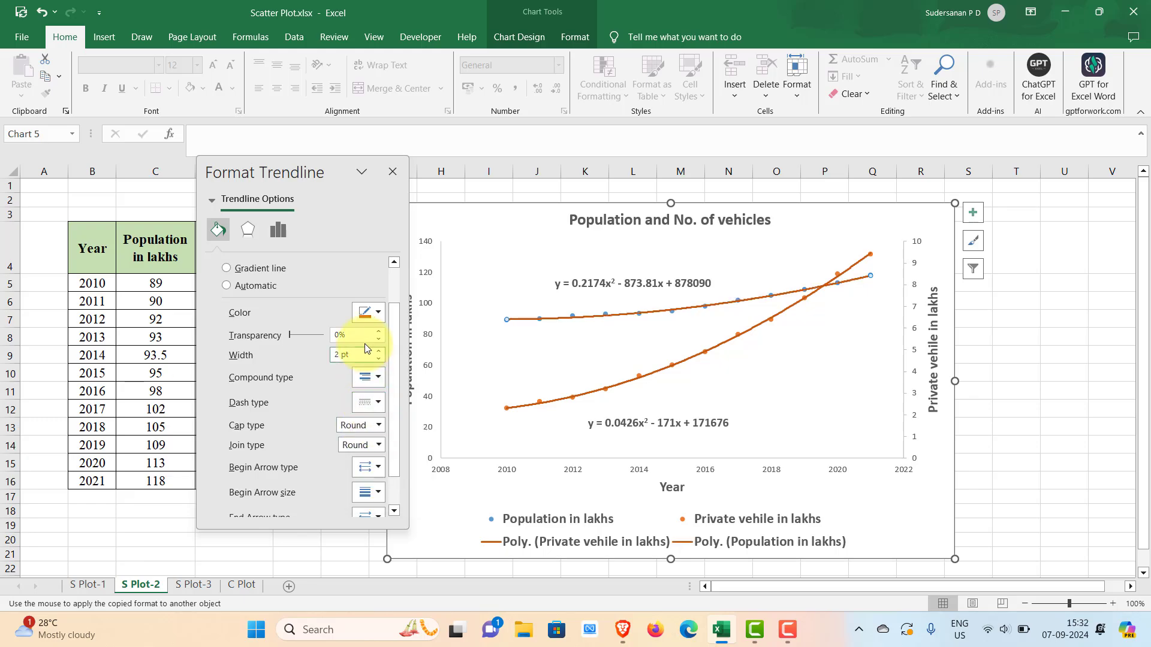
# - Color the population trendline a darker theme blue and close its formatting options
pyautogui.click(378, 312)
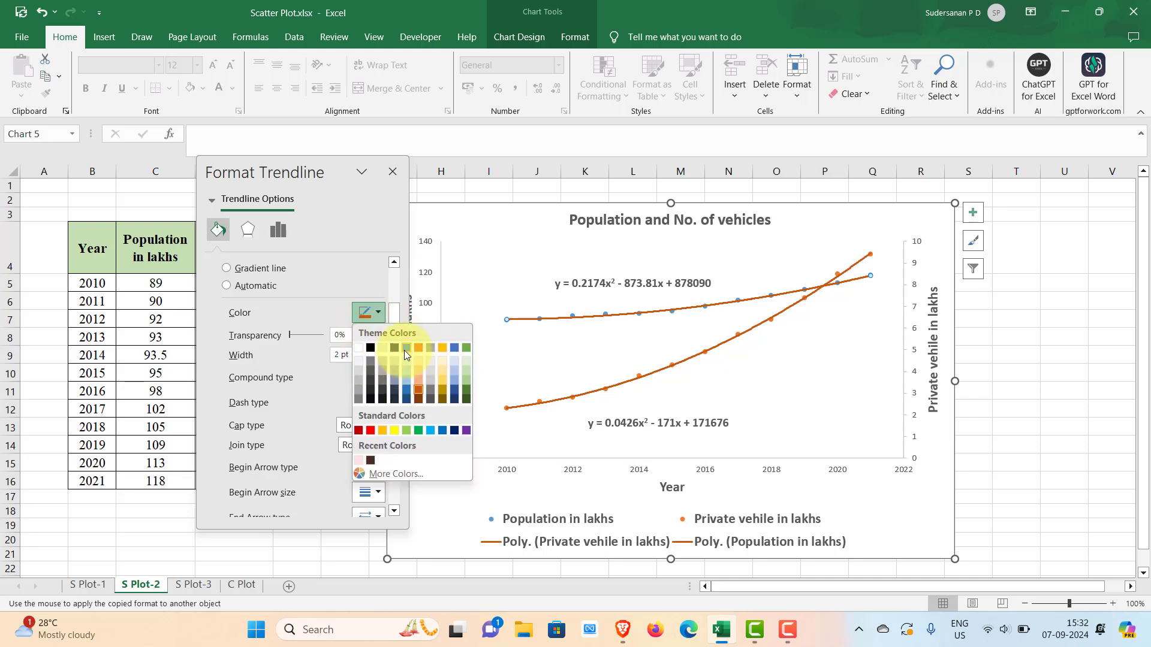
pyautogui.click(401, 389)
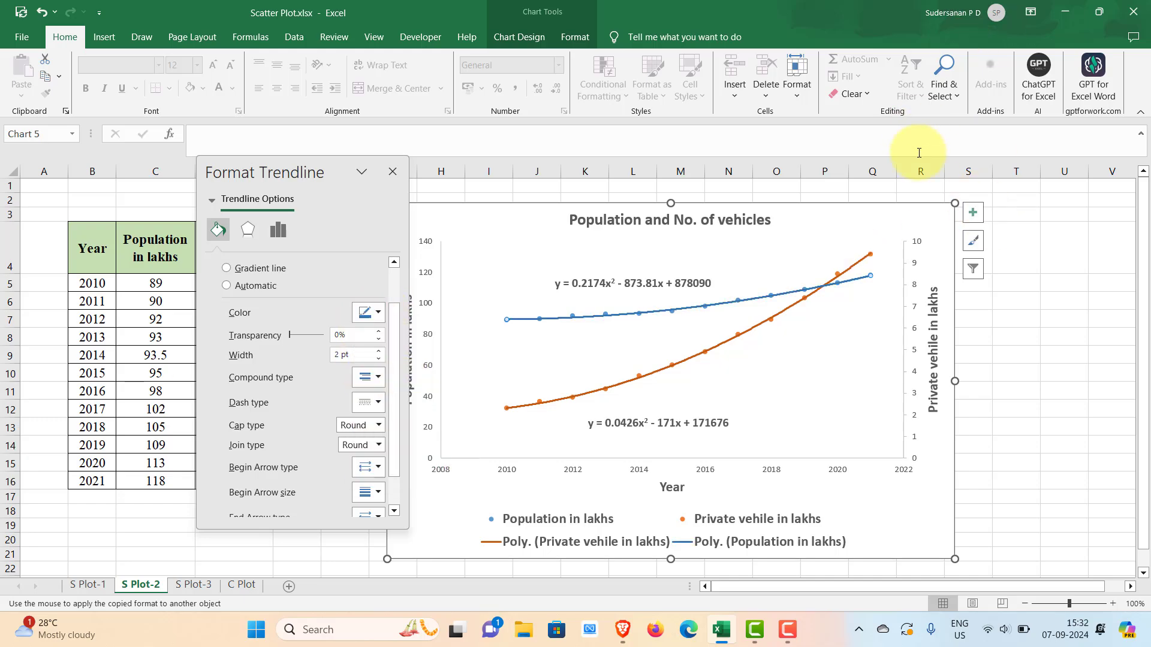
pyautogui.click(392, 173)
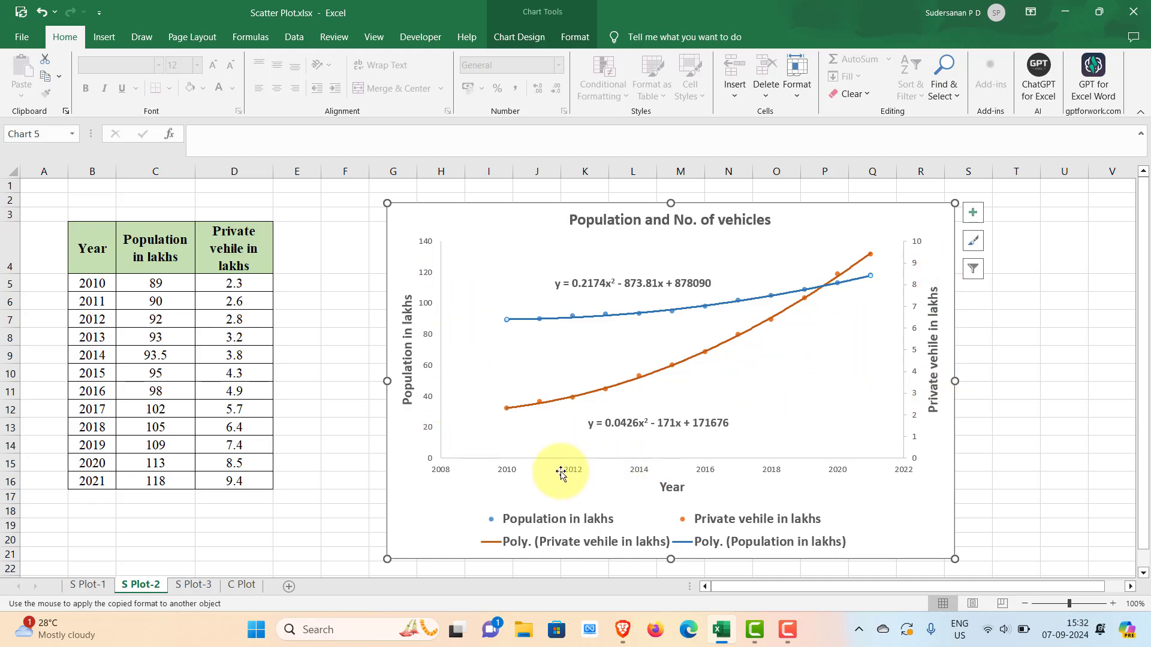
# - Set both the major and minor tick marks of the primary population axis to Outside
pyautogui.click(429, 337)
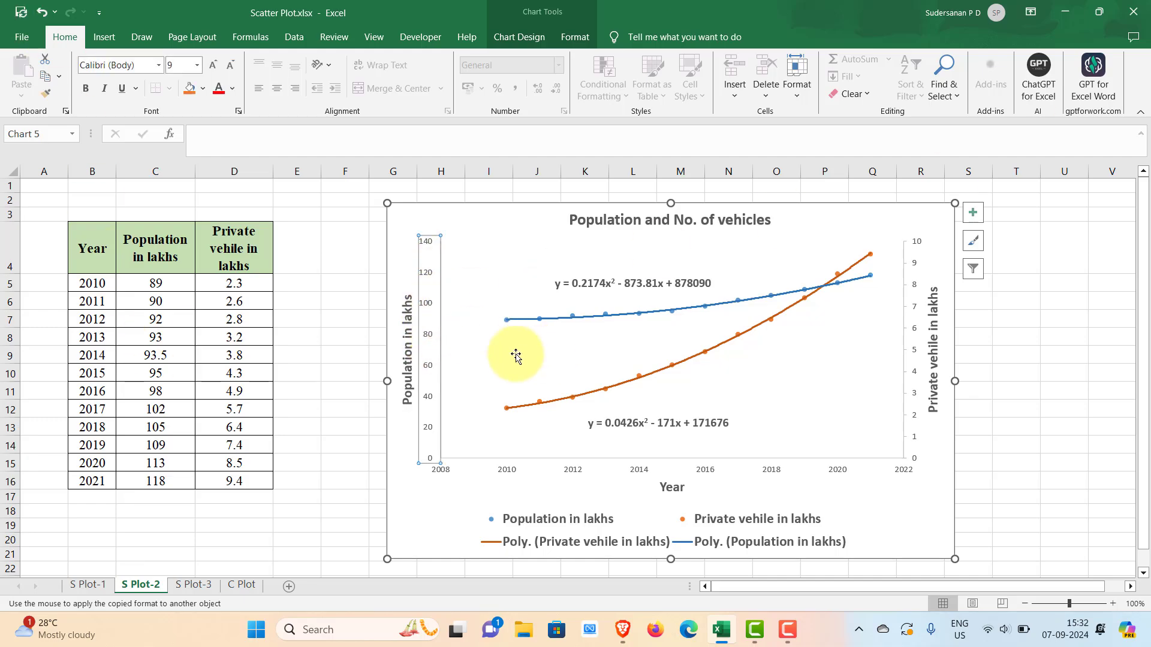
pyautogui.doubleClick(428, 336)
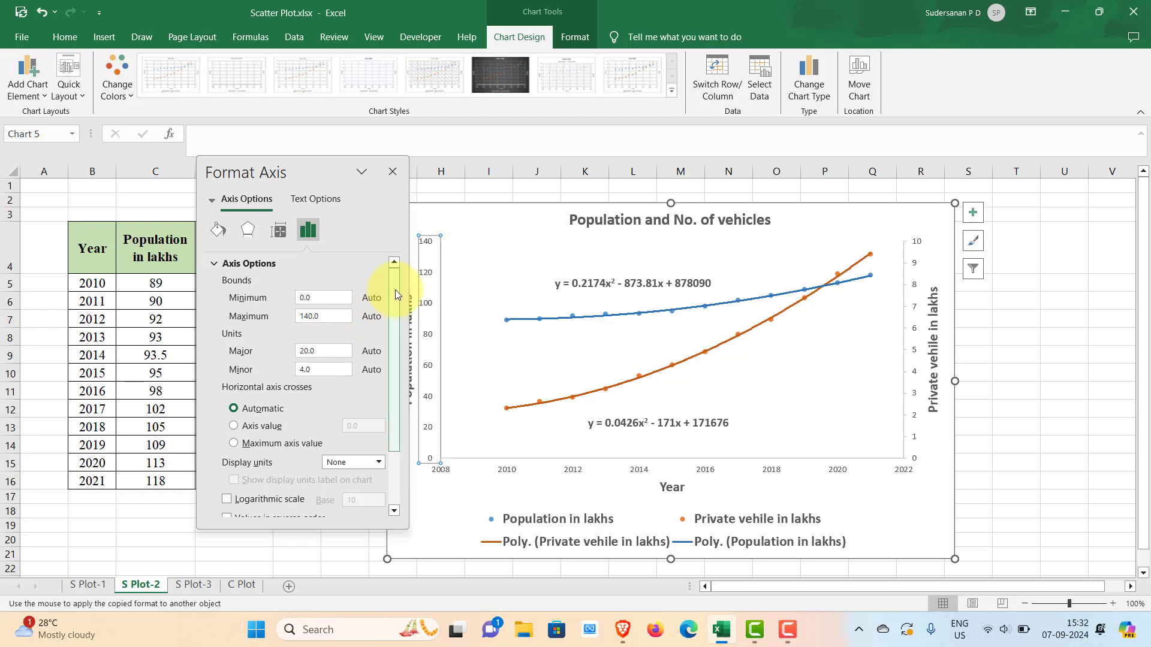
pyautogui.moveTo(395, 290); pyautogui.dragTo(397, 368)
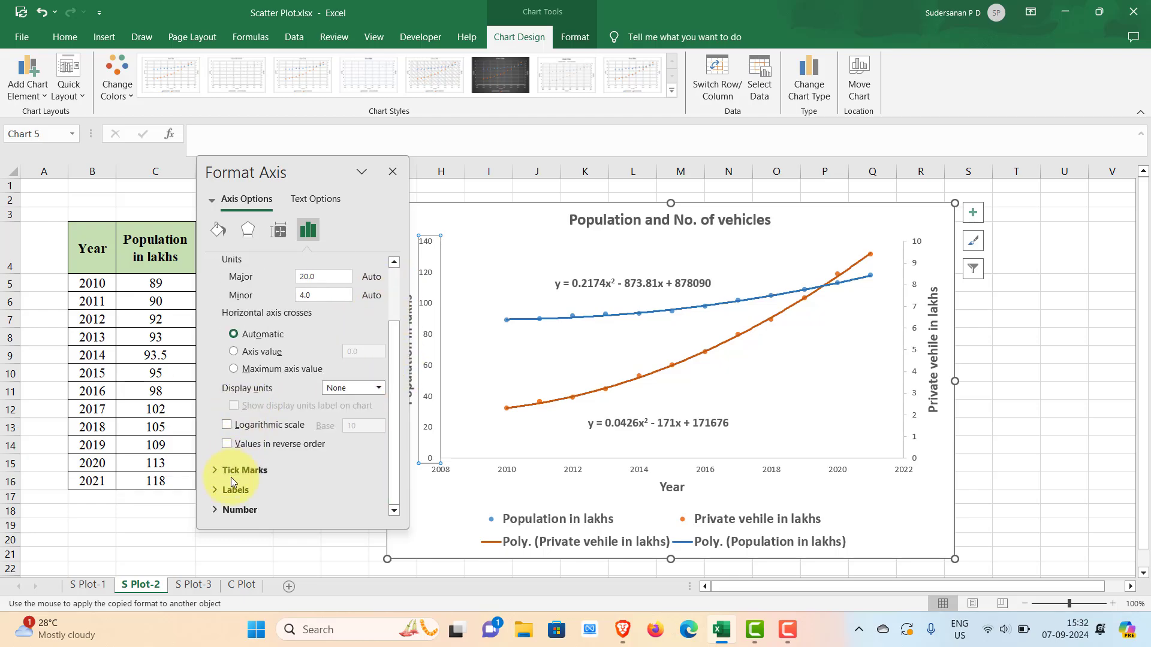
pyautogui.click(252, 469)
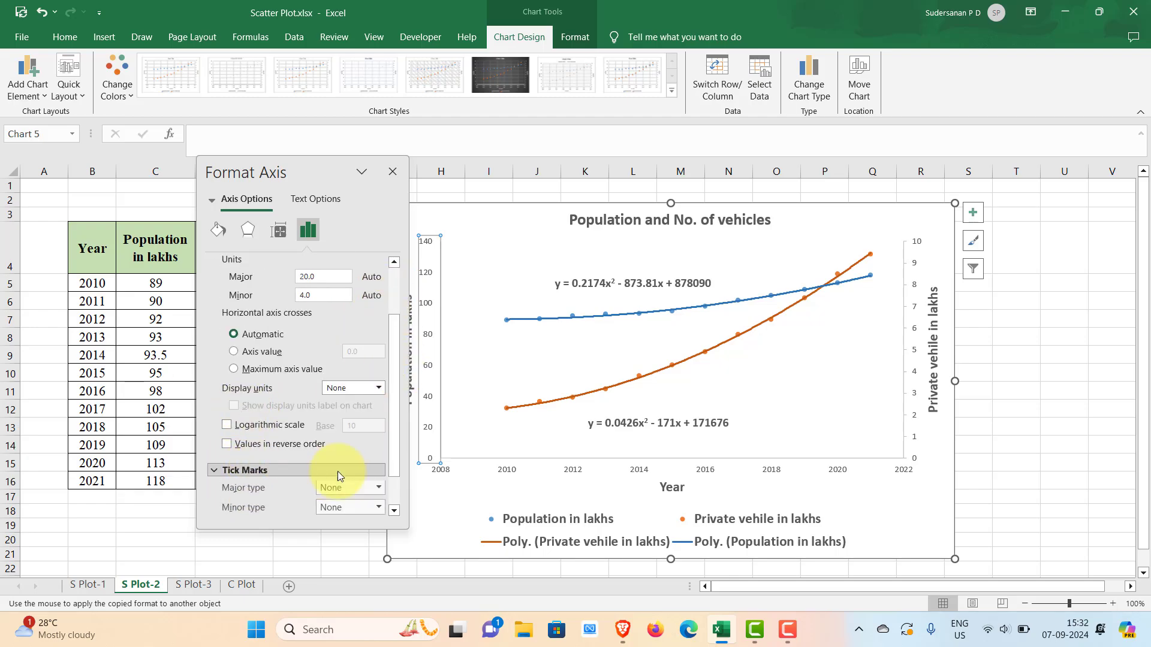
pyautogui.click(379, 489)
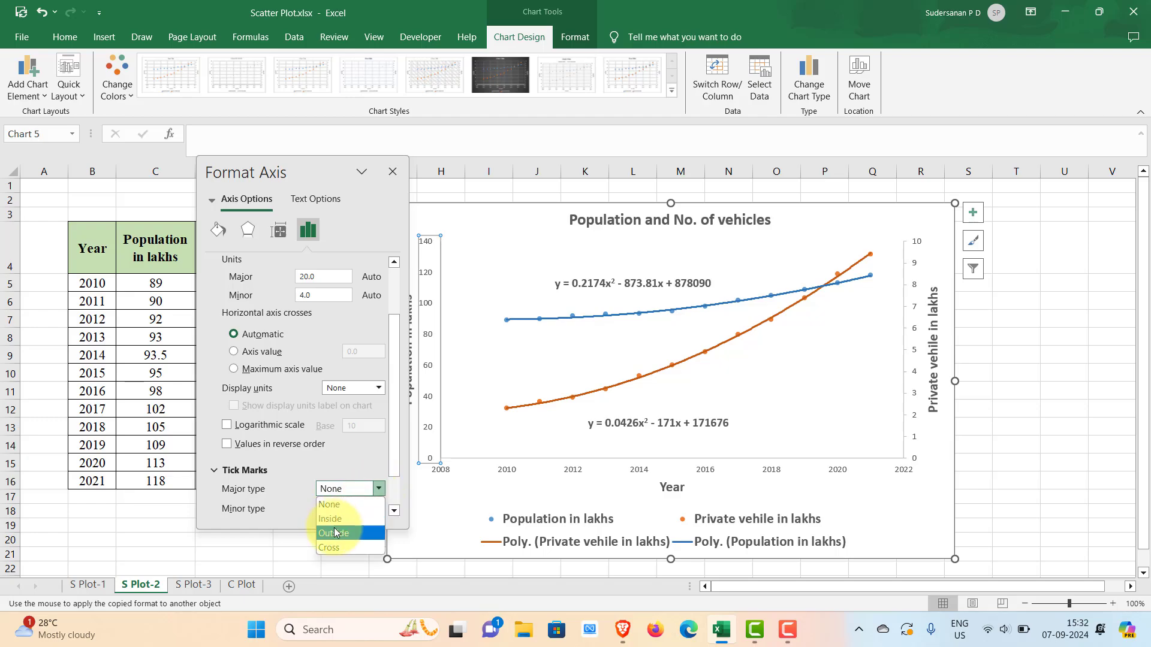
pyautogui.click(353, 528)
pyautogui.click(378, 509)
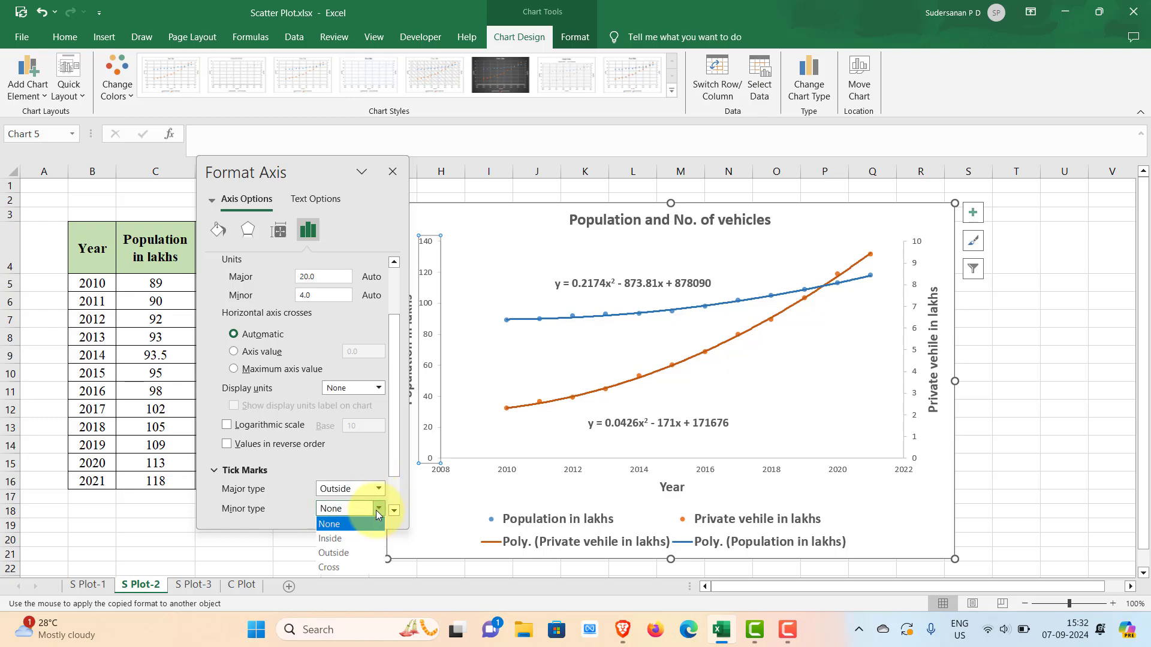
pyautogui.click(347, 548)
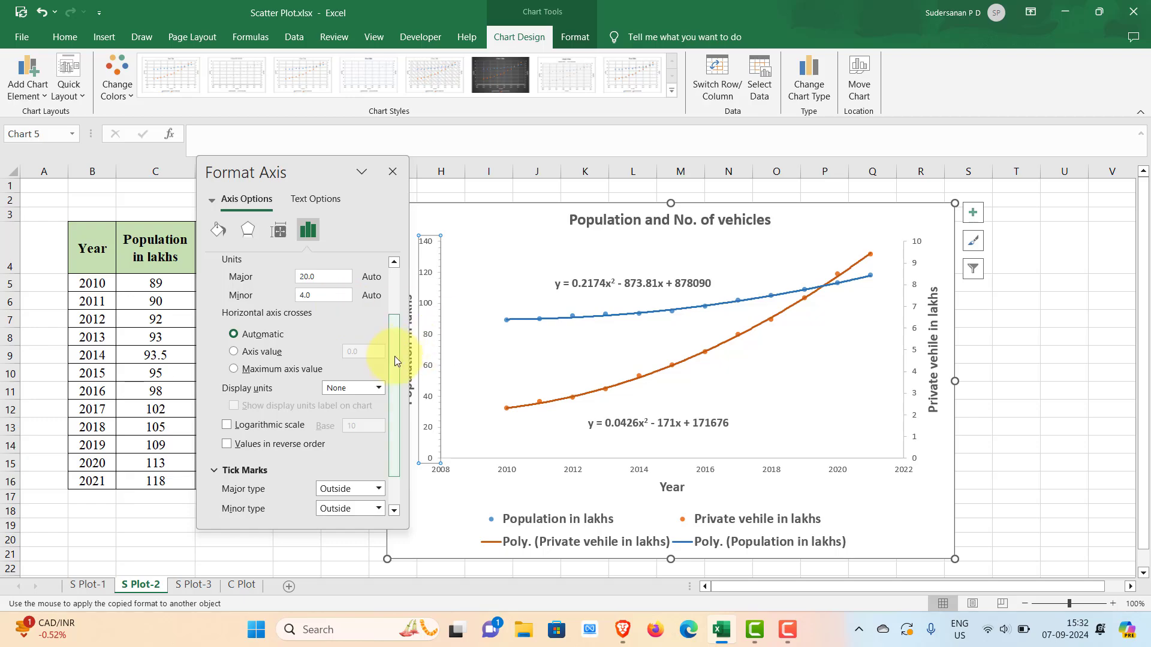
# - Make the primary population axis line black with a width of 1.5 pt
pyautogui.moveTo(391, 352); pyautogui.dragTo(387, 279)
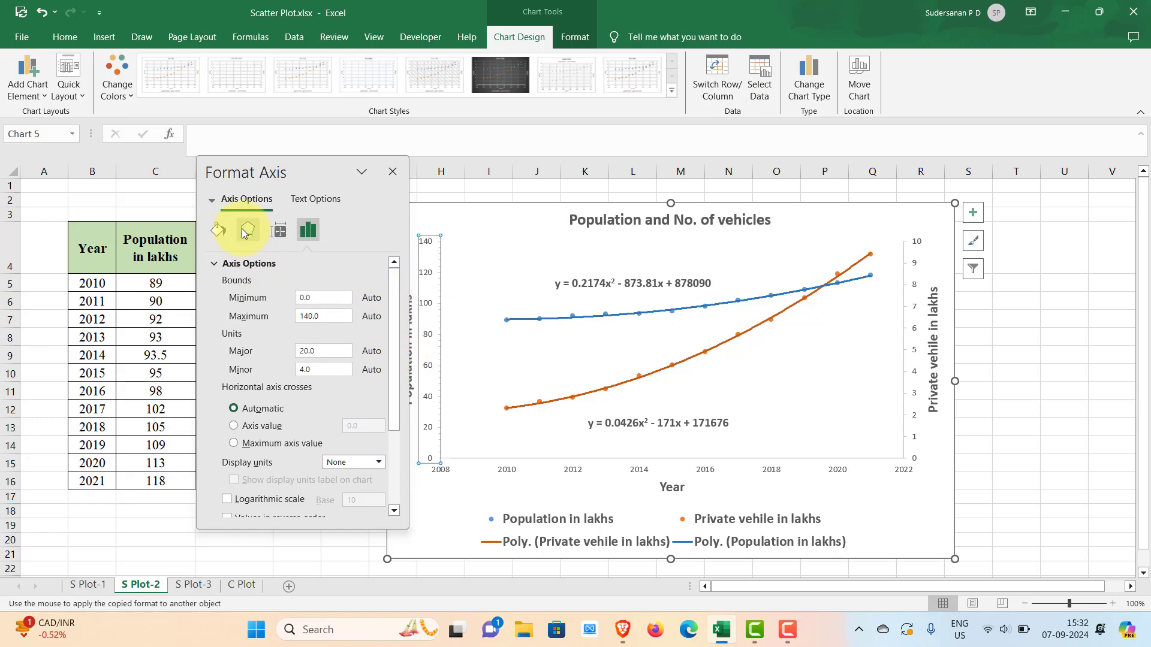
pyautogui.click(216, 231)
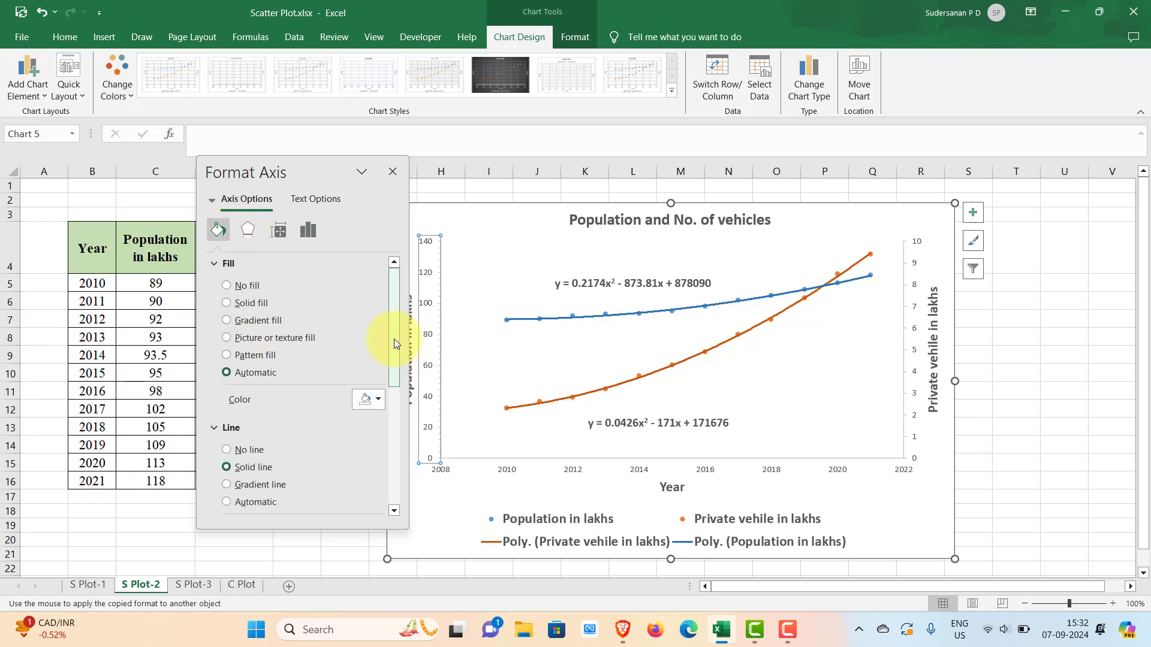
pyautogui.moveTo(391, 319); pyautogui.dragTo(393, 380)
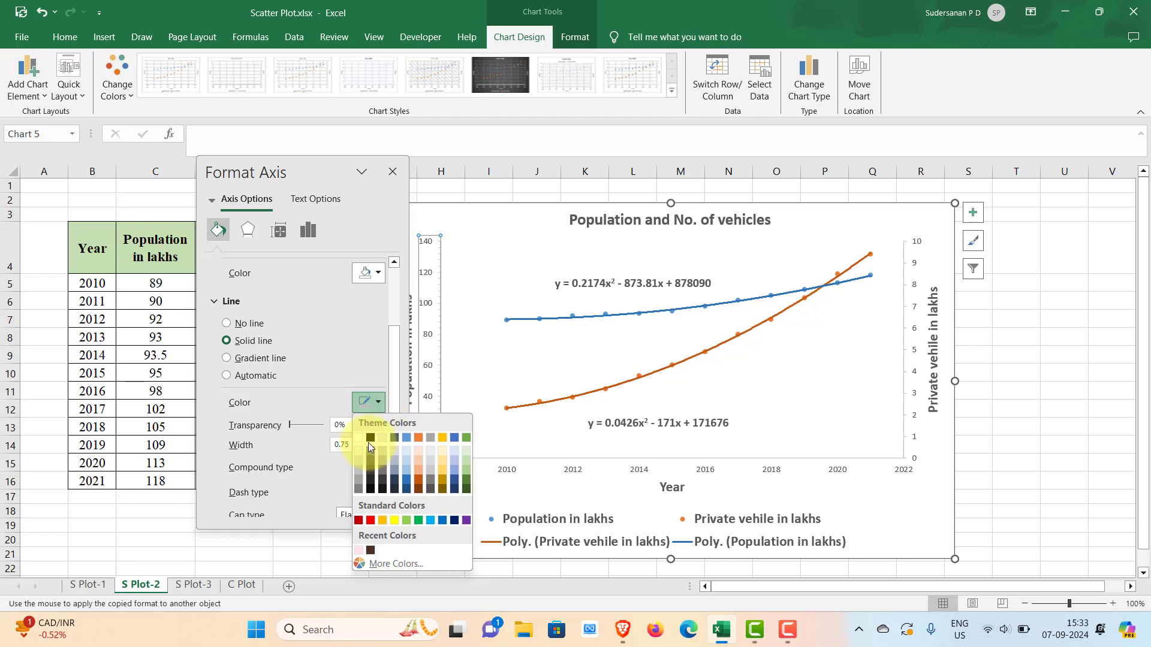
pyautogui.click(370, 440)
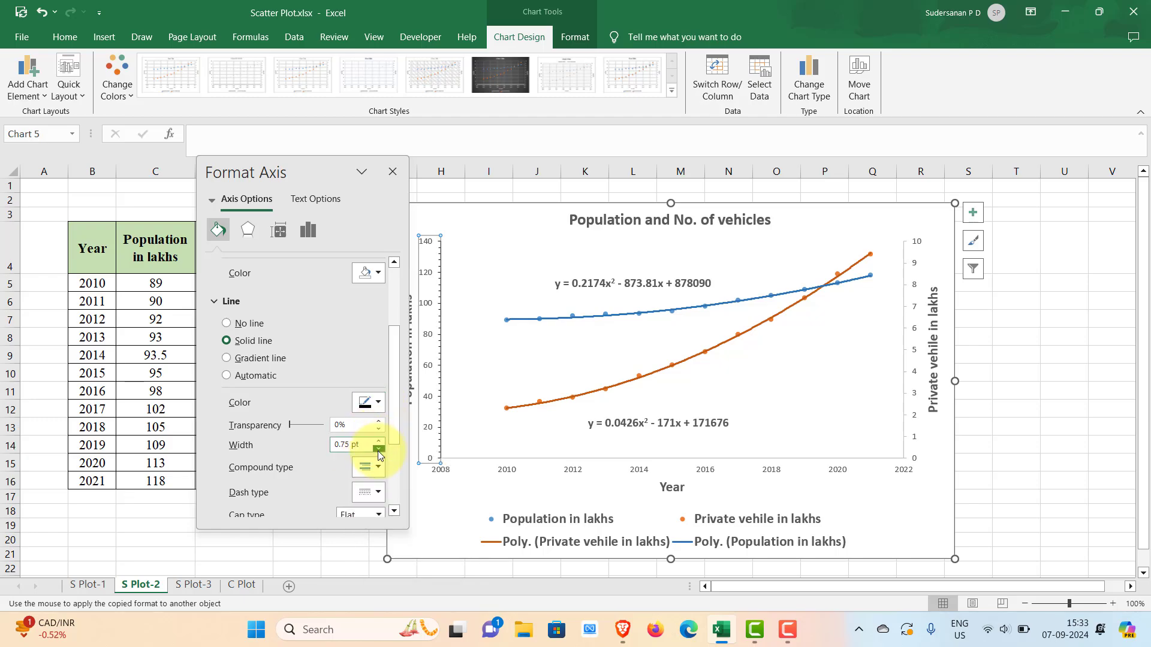
pyautogui.click(378, 441)
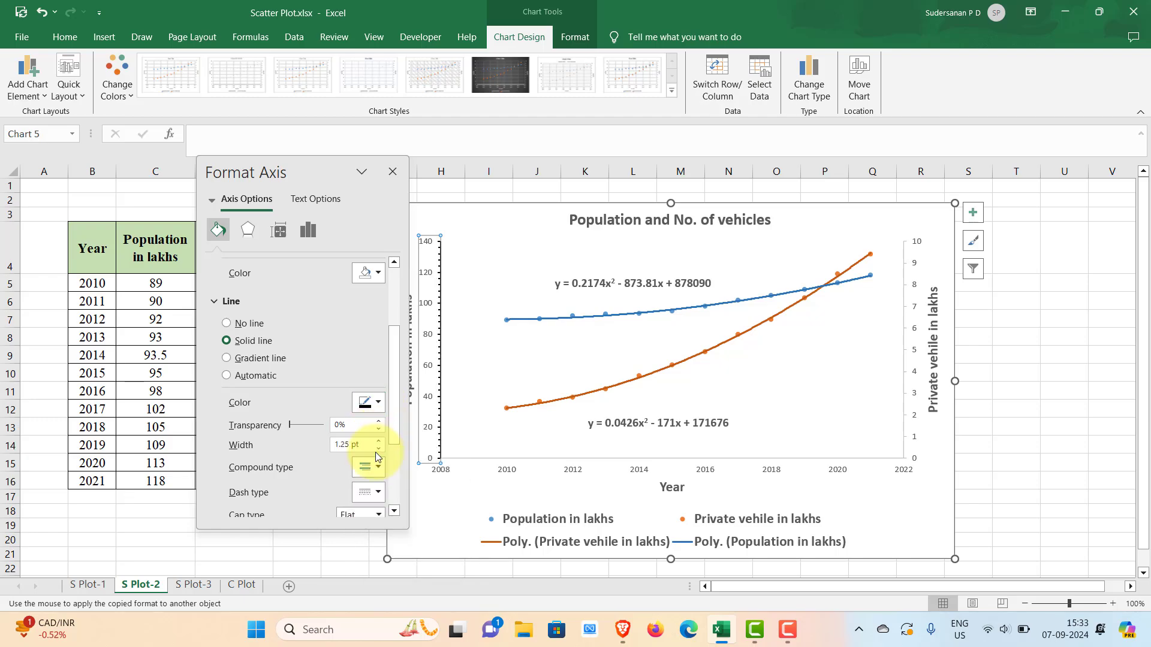
pyautogui.click(378, 441)
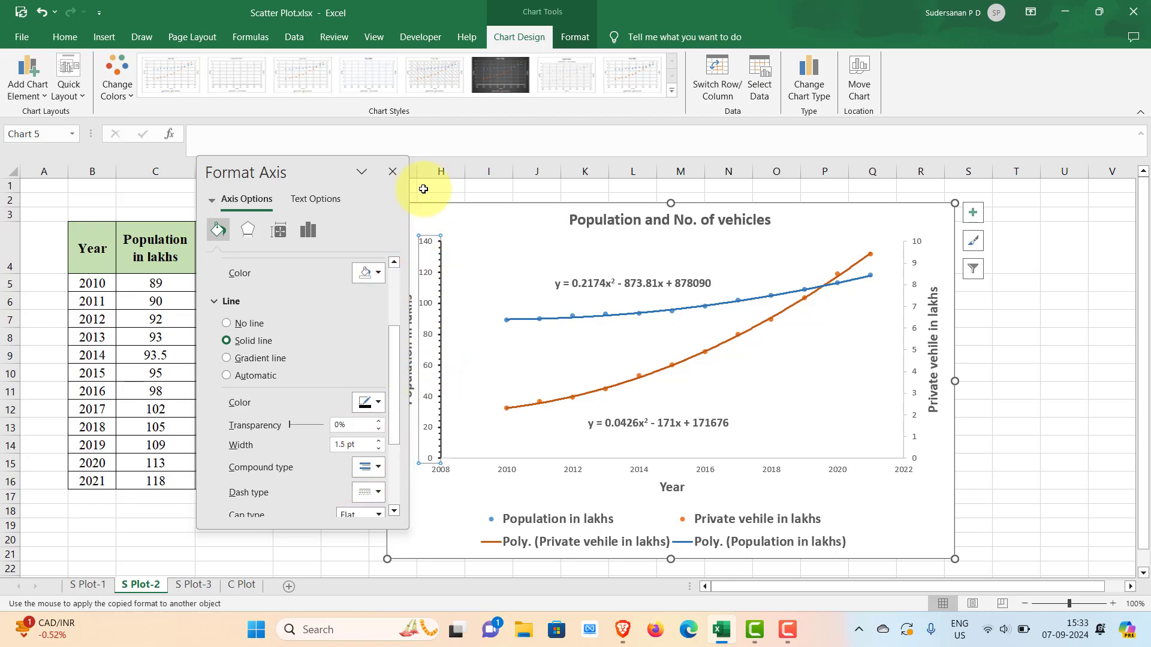
# - Set both the major and minor tick marks of the secondary private vehicle axis to Outside
pyautogui.click(913, 276)
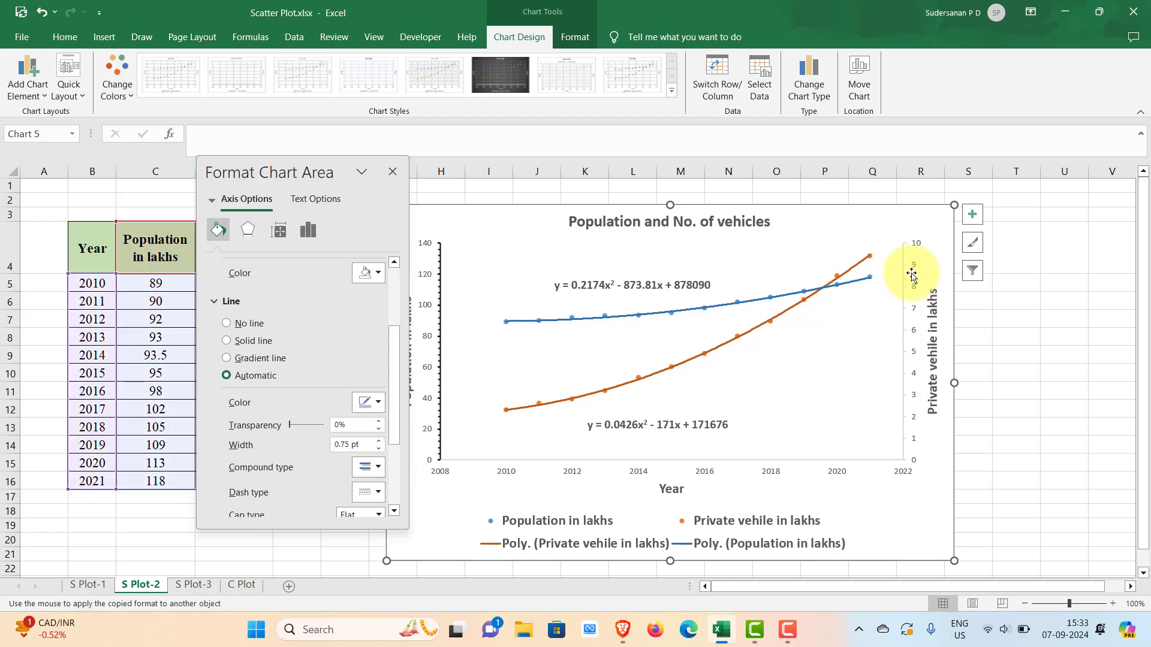
pyautogui.click(299, 230)
pyautogui.click(245, 283)
pyautogui.click(360, 302)
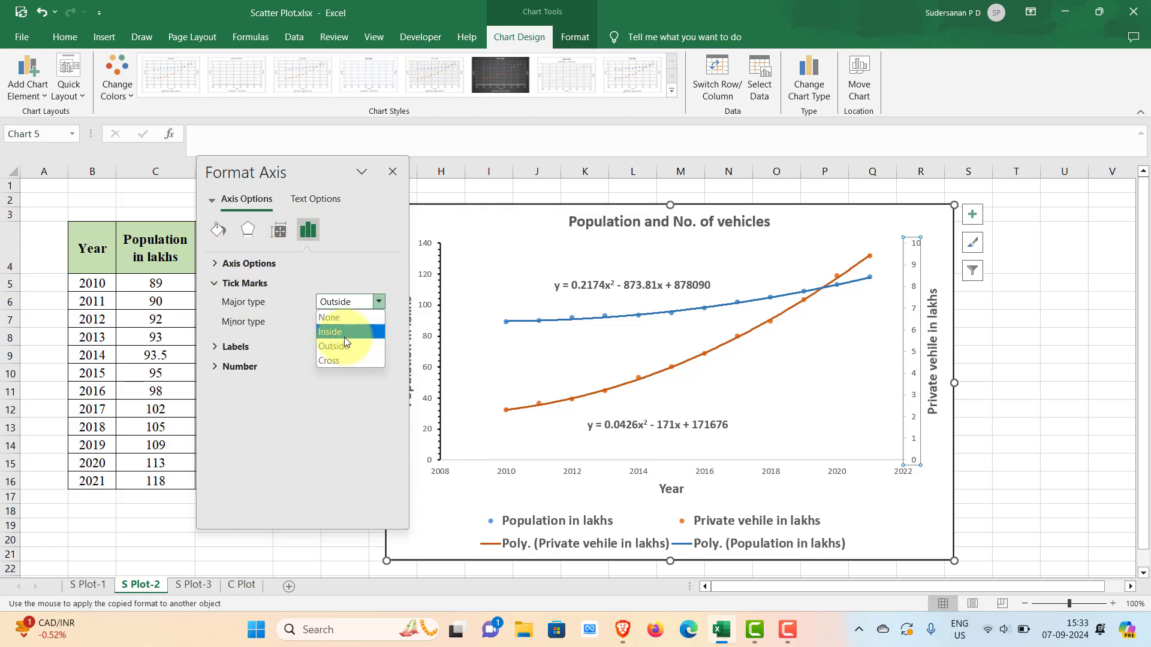
pyautogui.click(345, 339)
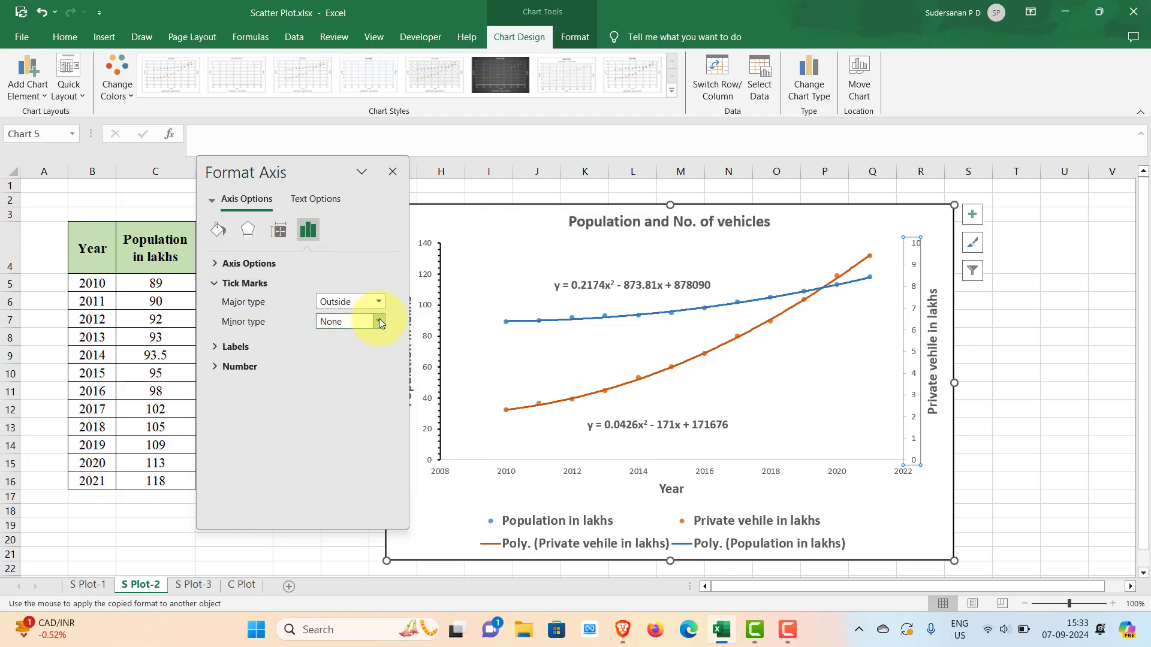
pyautogui.click(378, 320)
pyautogui.click(343, 366)
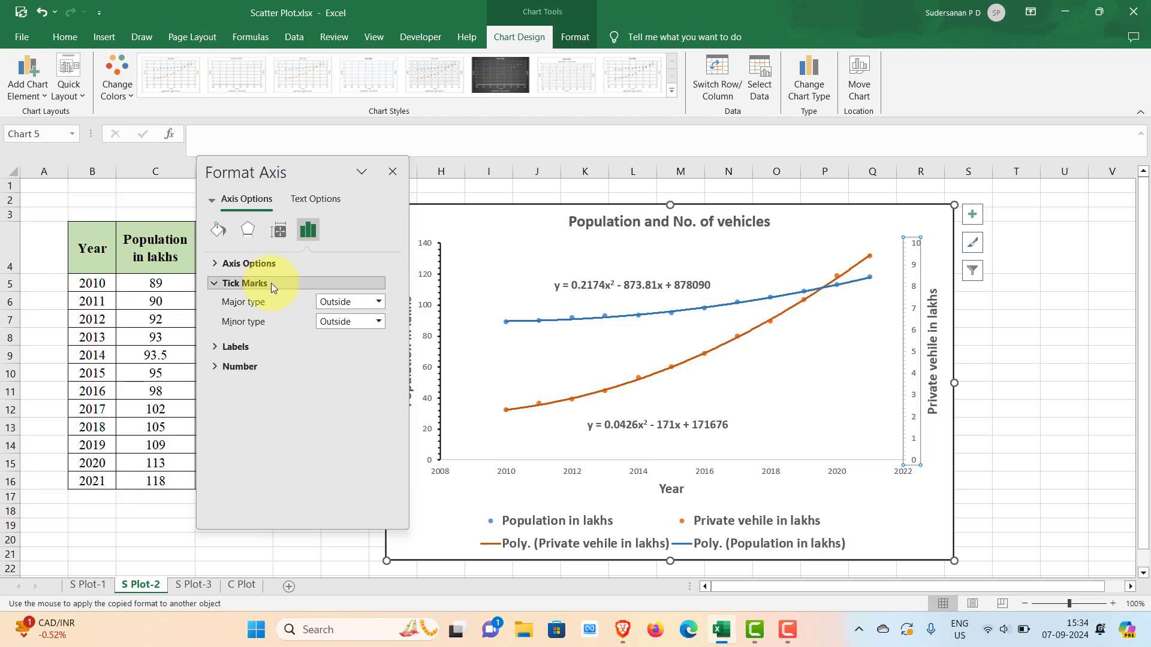
# - Color the secondary private vehicle axis line black
pyautogui.click(220, 229)
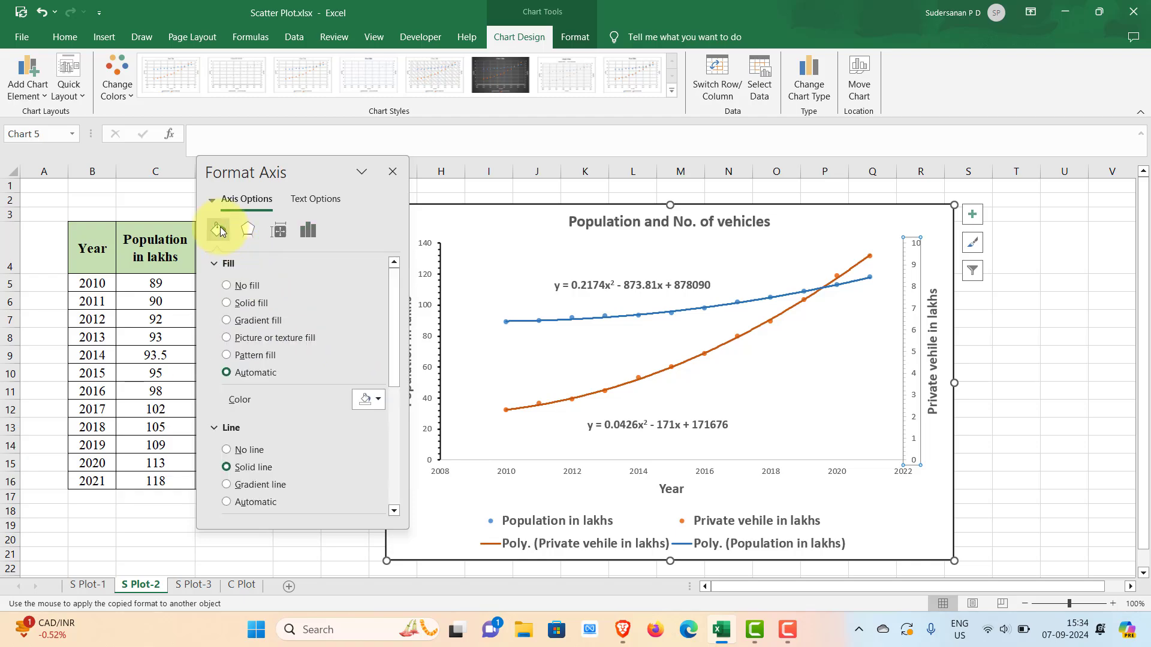
pyautogui.scroll(-4, 391, 326)
pyautogui.click(372, 330)
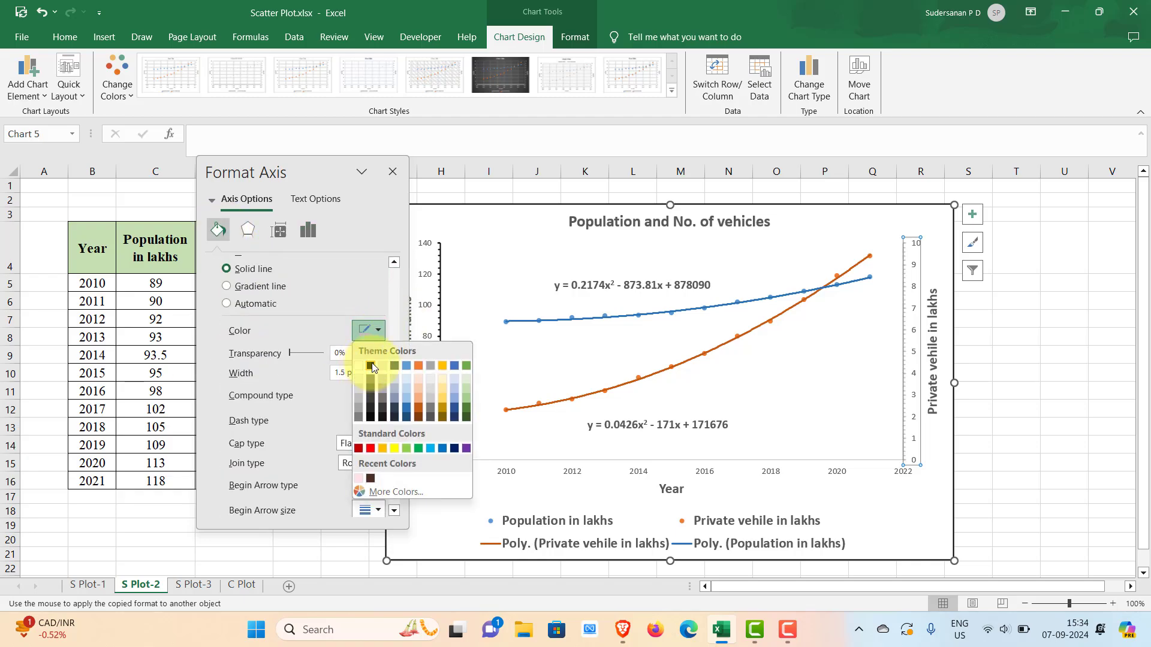
pyautogui.click(371, 367)
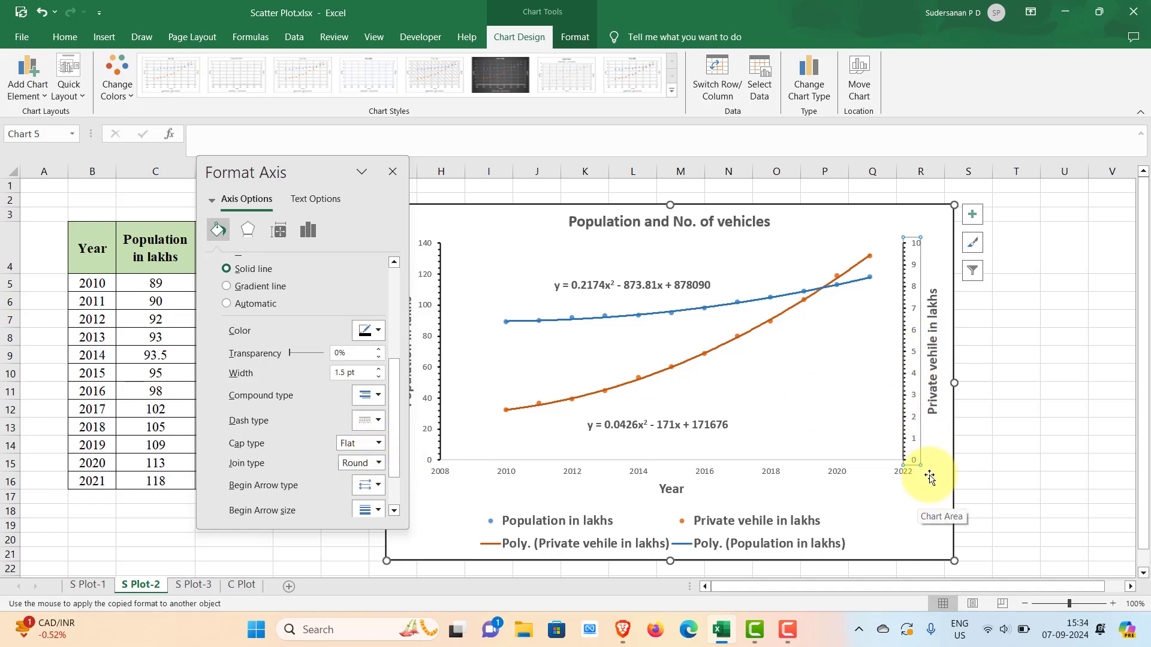
# - Make the horizontal year axis line black with a width of 1.5 pt
pyautogui.click(881, 503)
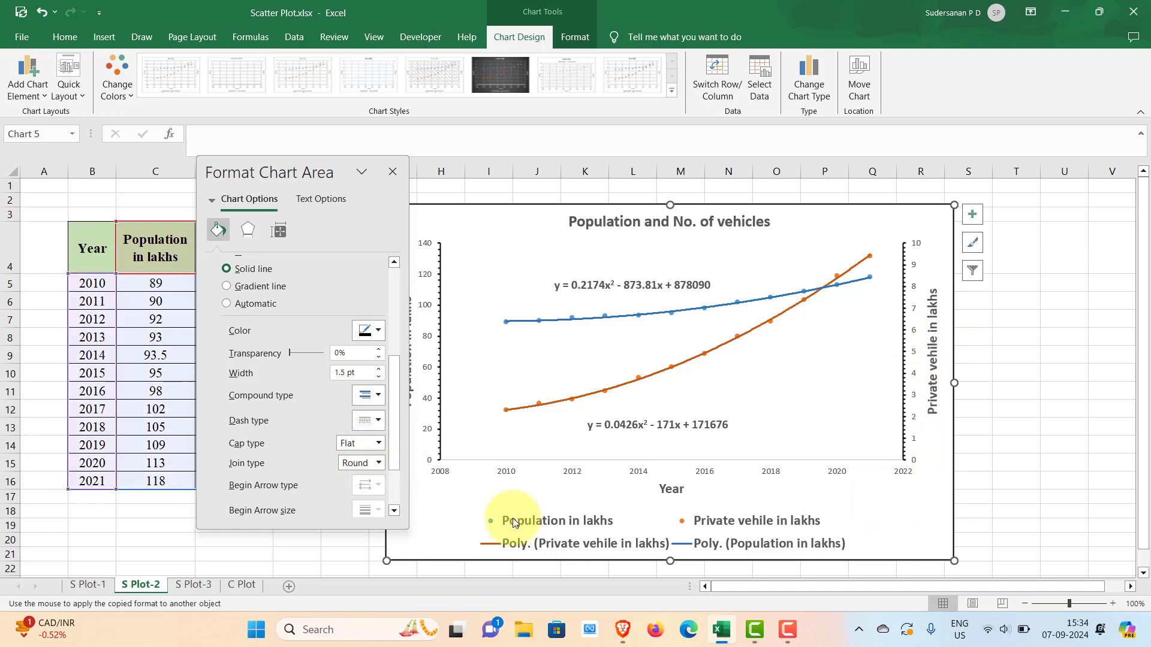
pyautogui.click(582, 473)
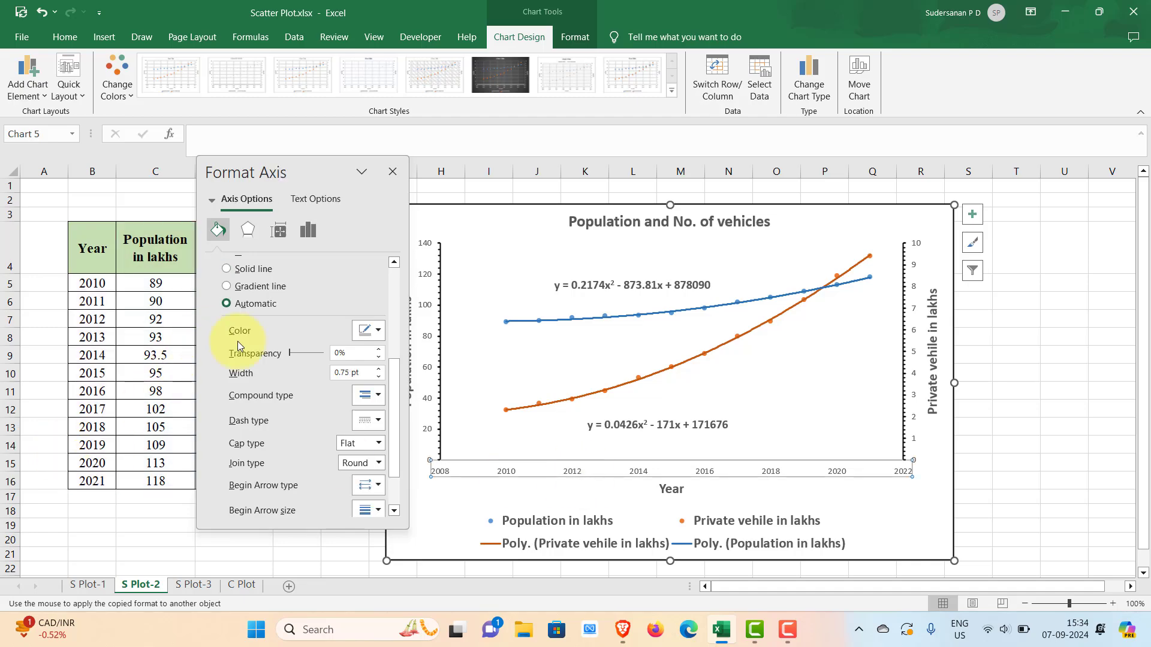
pyautogui.click(373, 330)
pyautogui.click(368, 368)
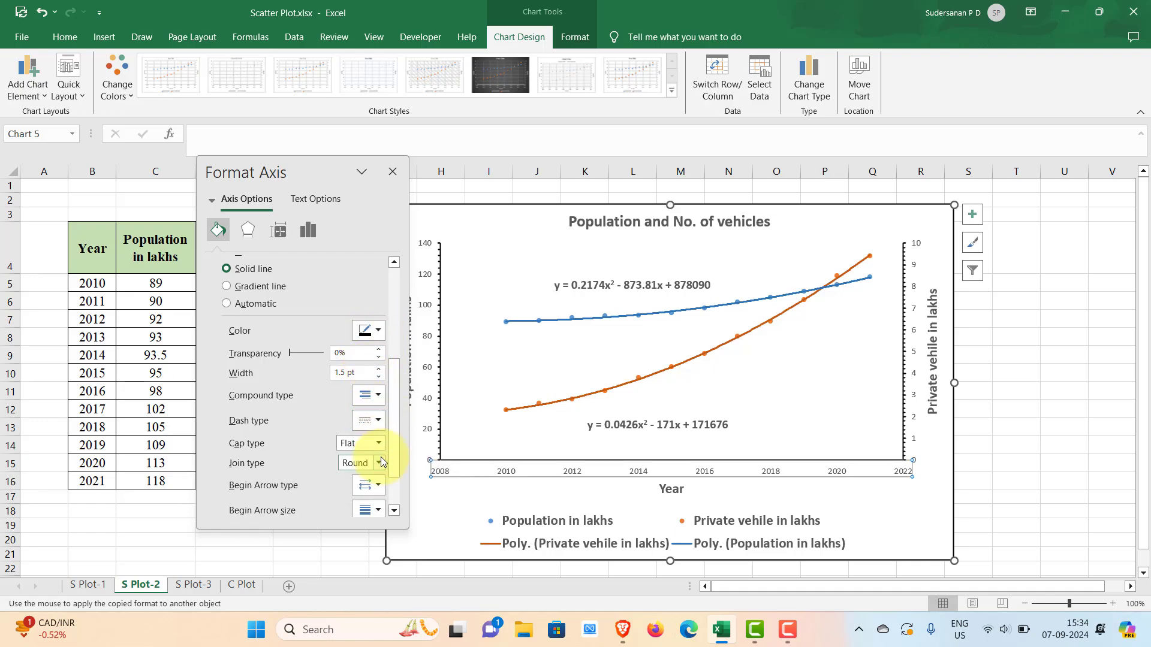
# - Set the horizontal year axis's major tick marks to Inside and its minor tick marks to Outside, and close the axis formatting
pyautogui.click(267, 231)
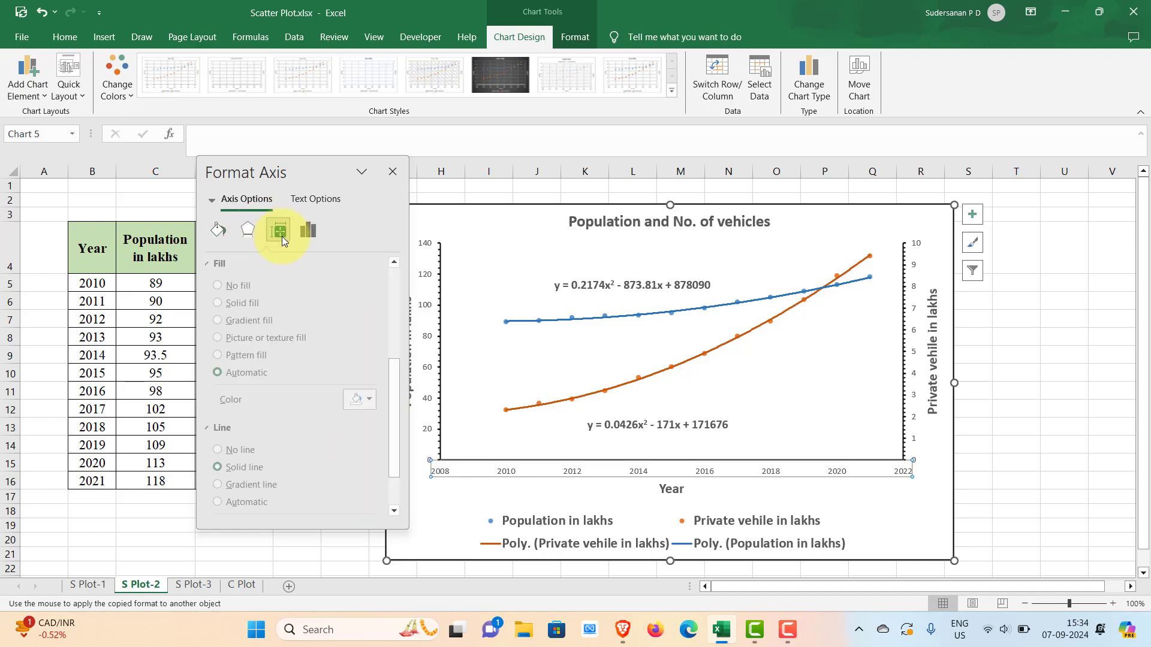
pyautogui.click(308, 230)
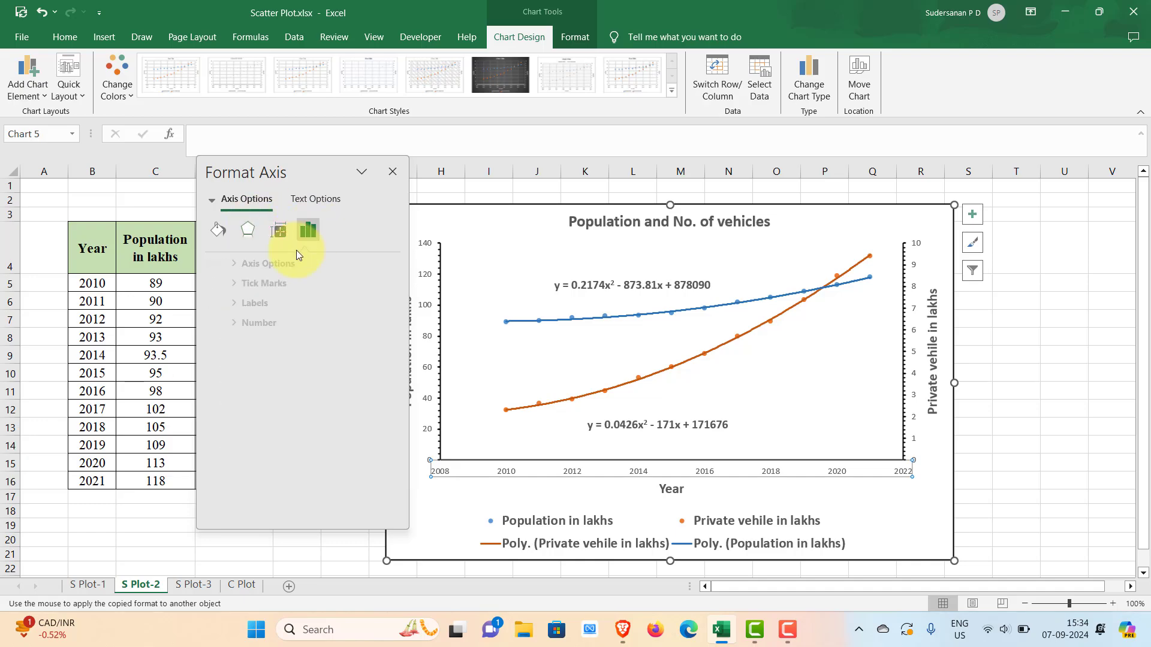
pyautogui.click(245, 283)
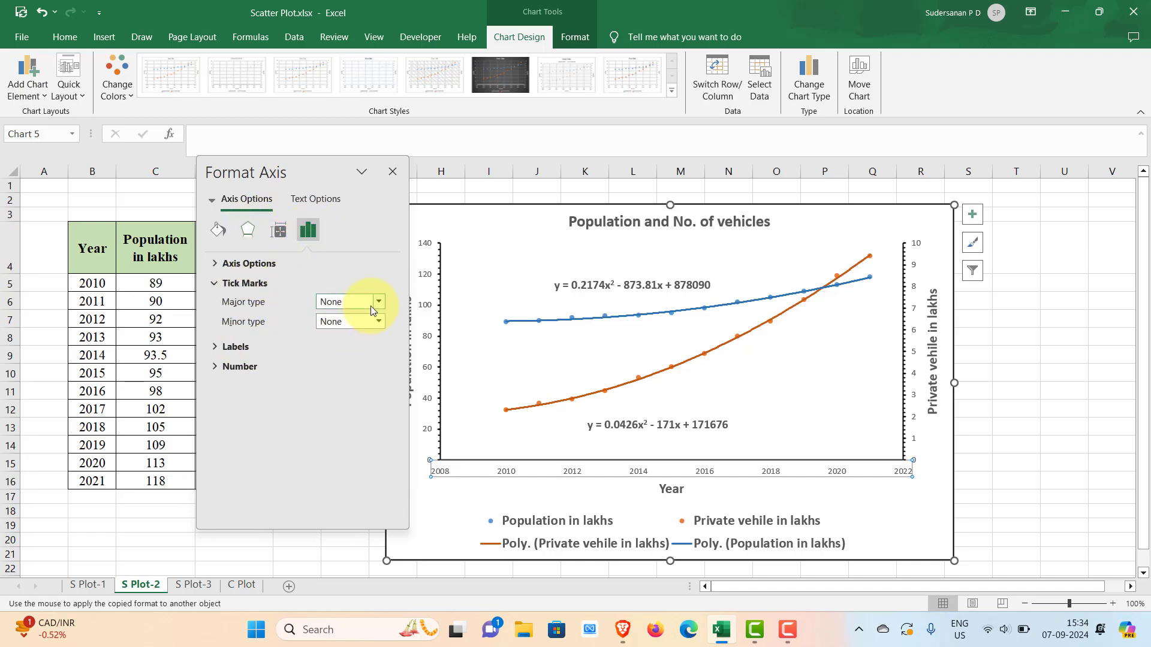
pyautogui.click(380, 302)
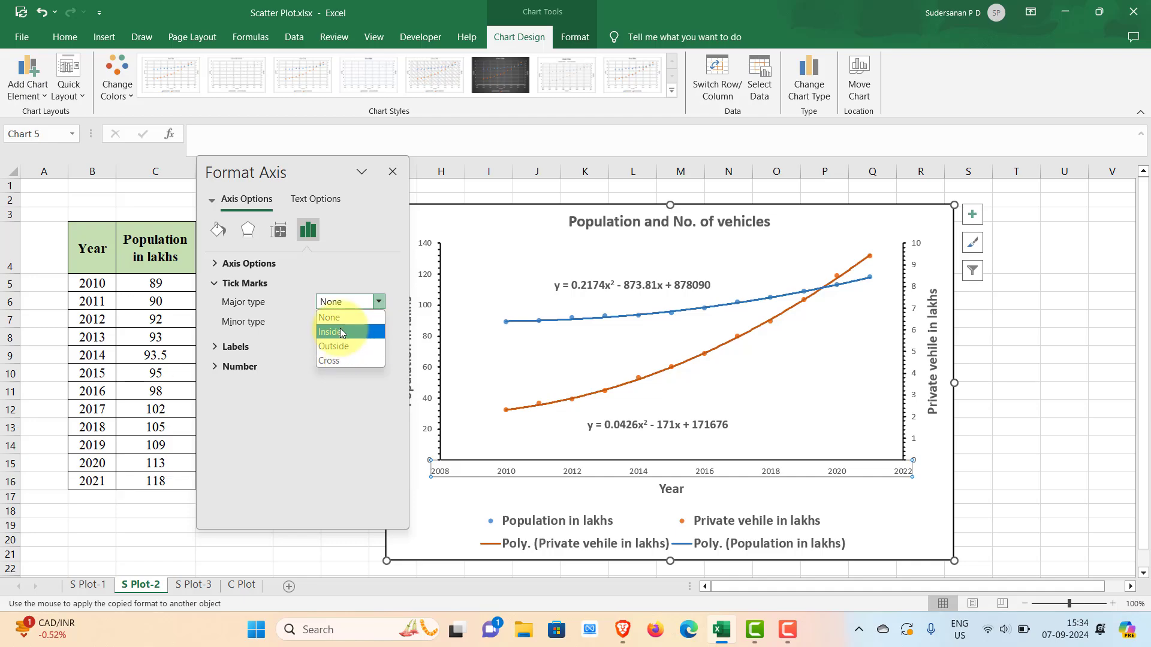
pyautogui.click(342, 332)
pyautogui.click(378, 322)
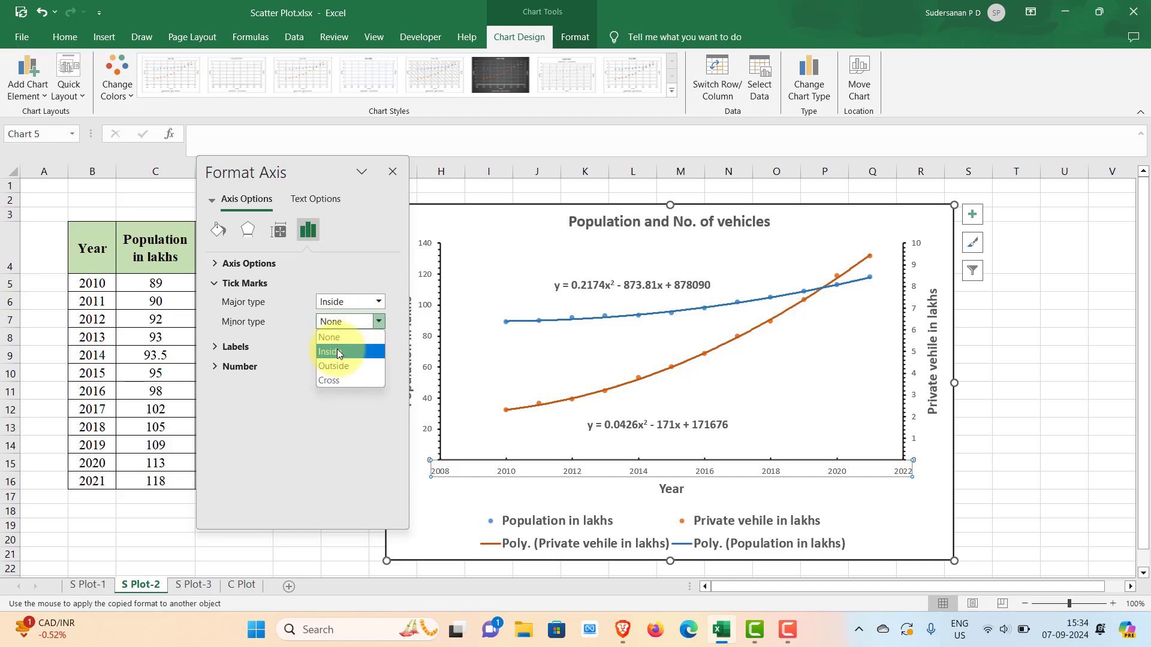
pyautogui.click(340, 364)
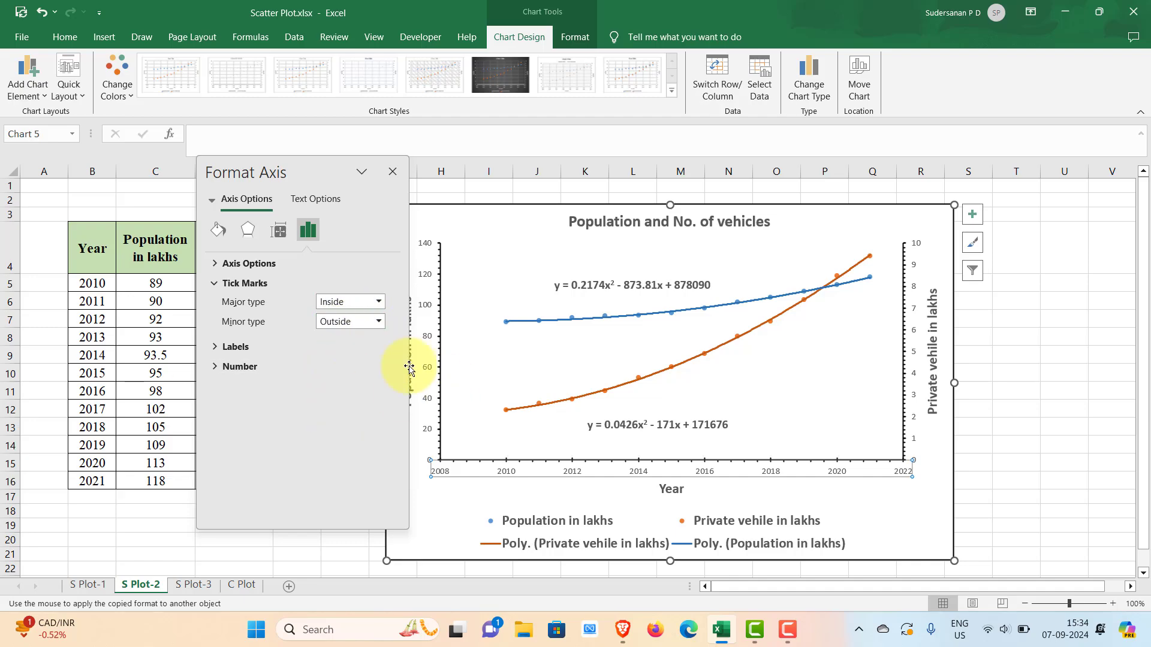
pyautogui.click(393, 172)
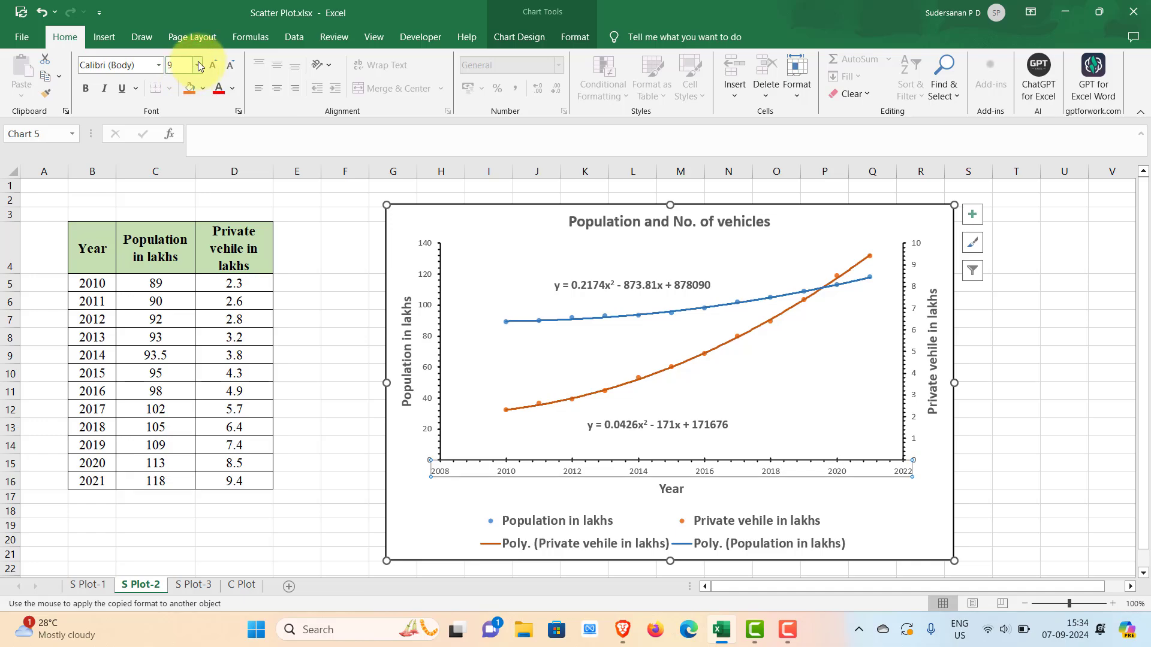
# - Make the year axis labels 12 pt bold and copy their formatting to the rest of the chart's text with Format Painter
pyautogui.click(198, 64)
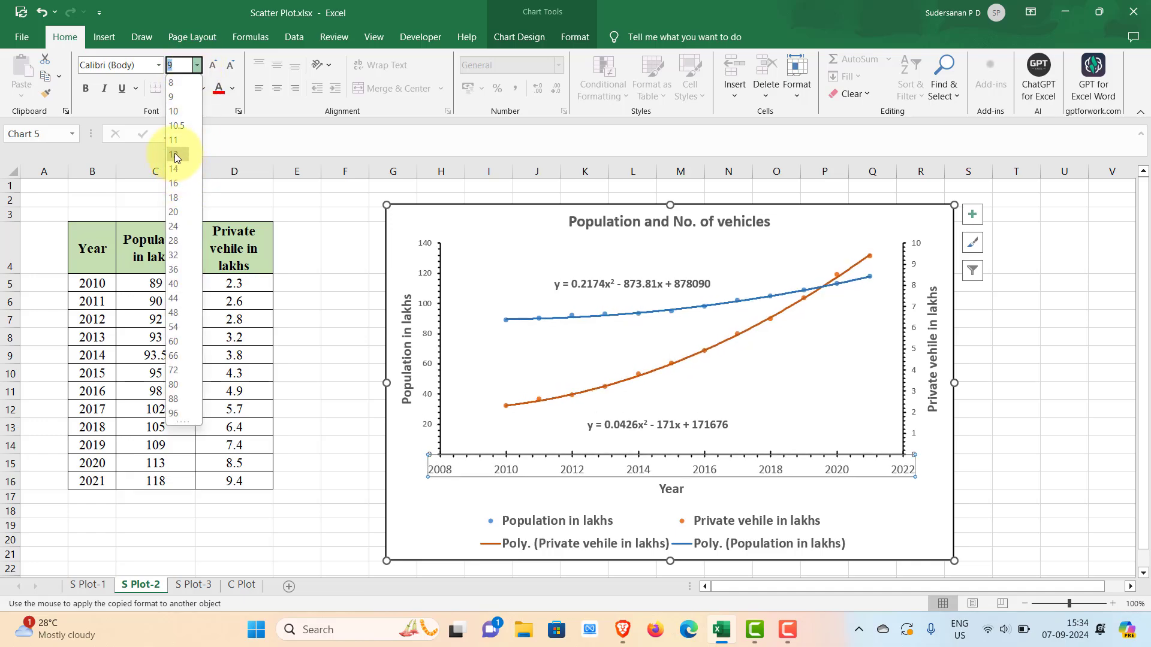
pyautogui.click(175, 155)
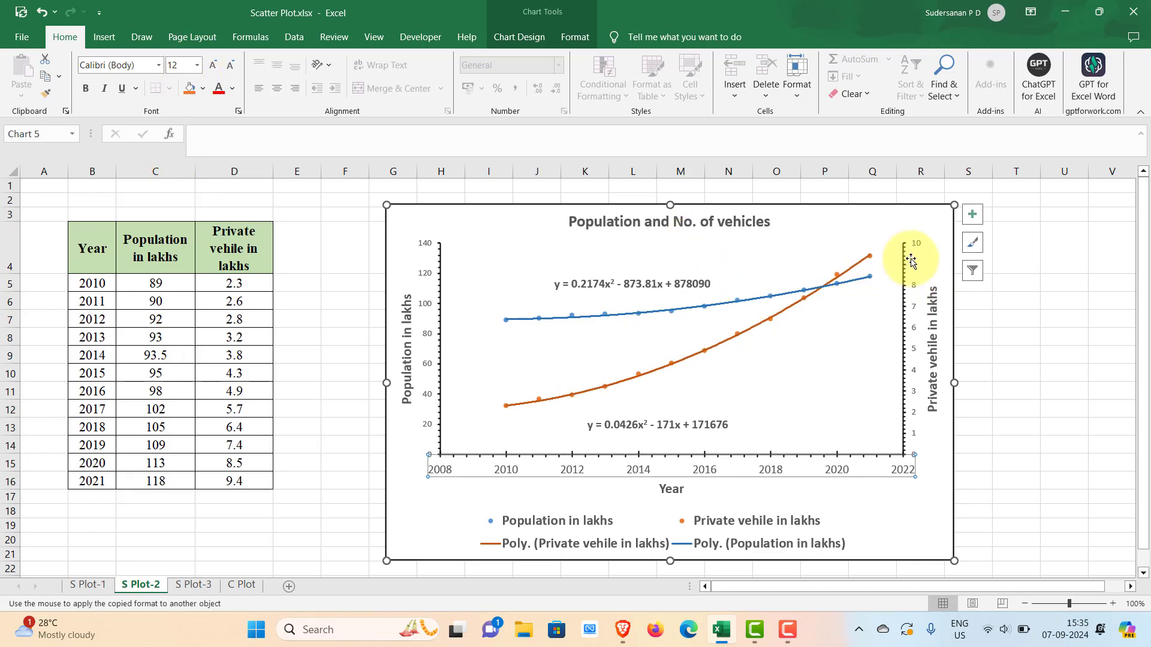
pyautogui.click(87, 96)
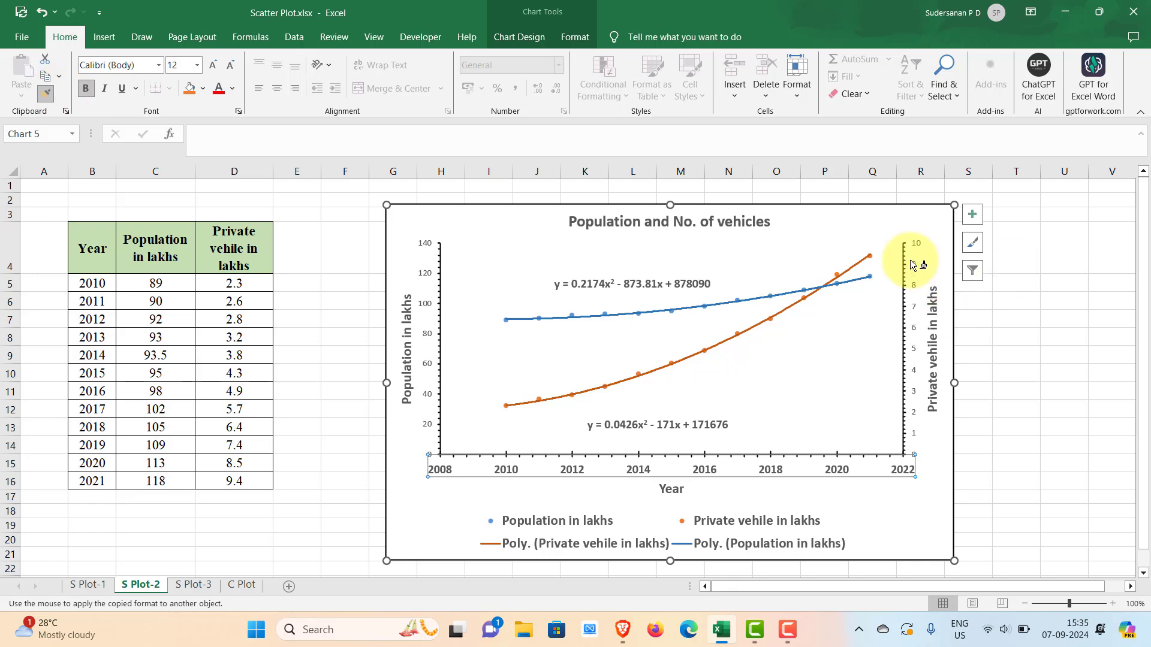
pyautogui.click(916, 237)
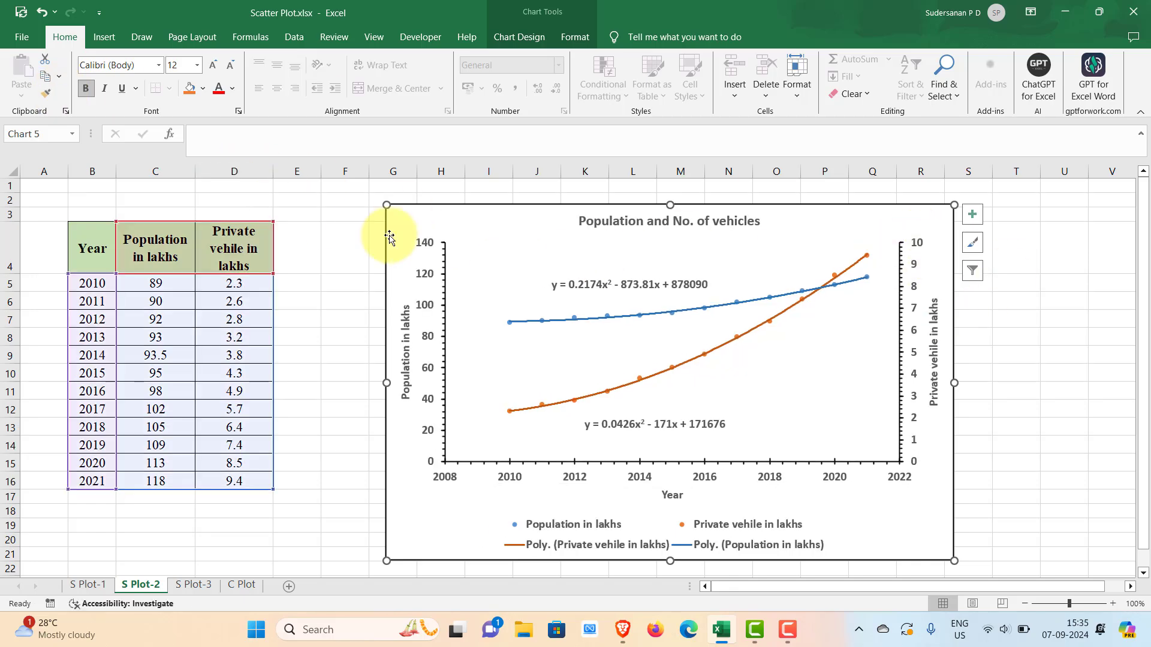